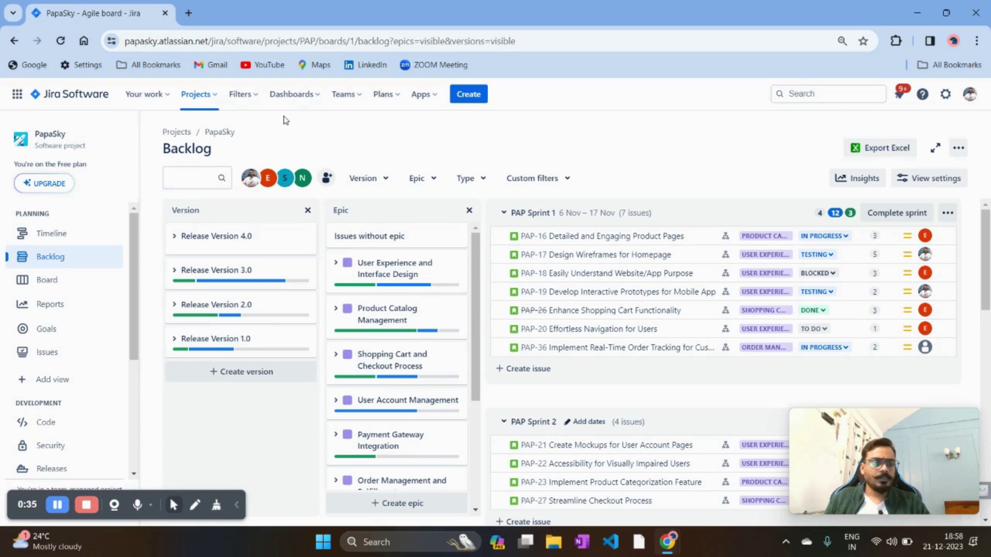
Open Confluence in a new browser tab and start a new blank page.
click(17, 94)
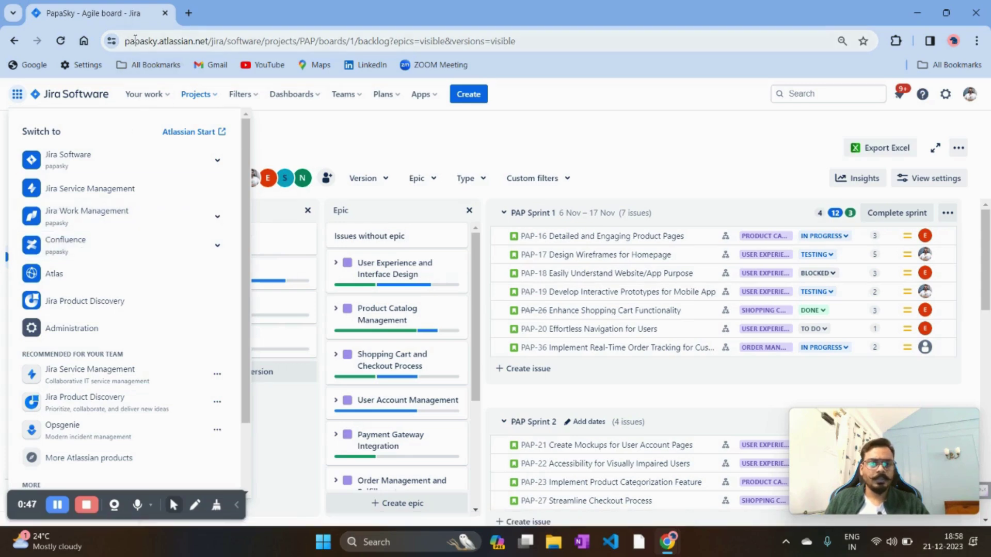
right_click(85, 251)
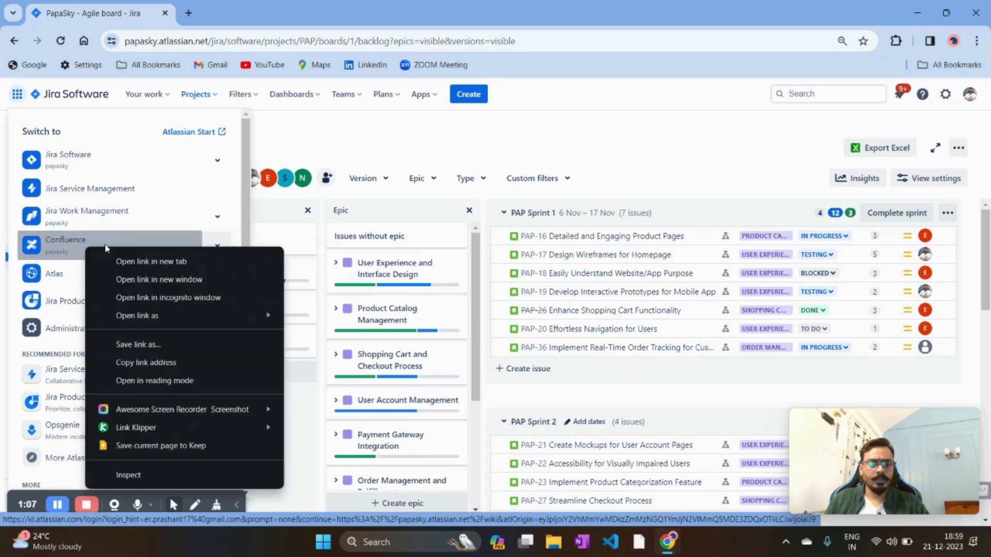
click(127, 258)
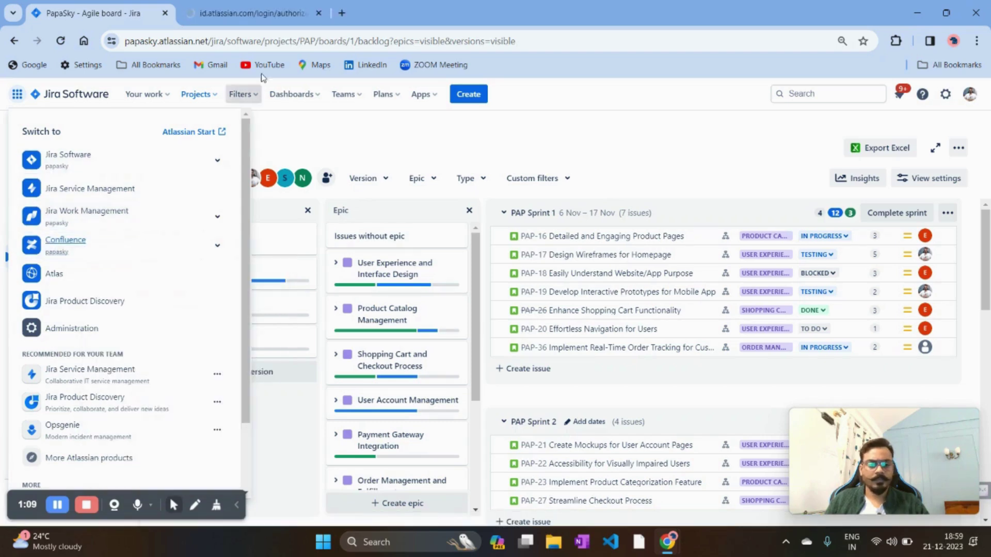
click(215, 14)
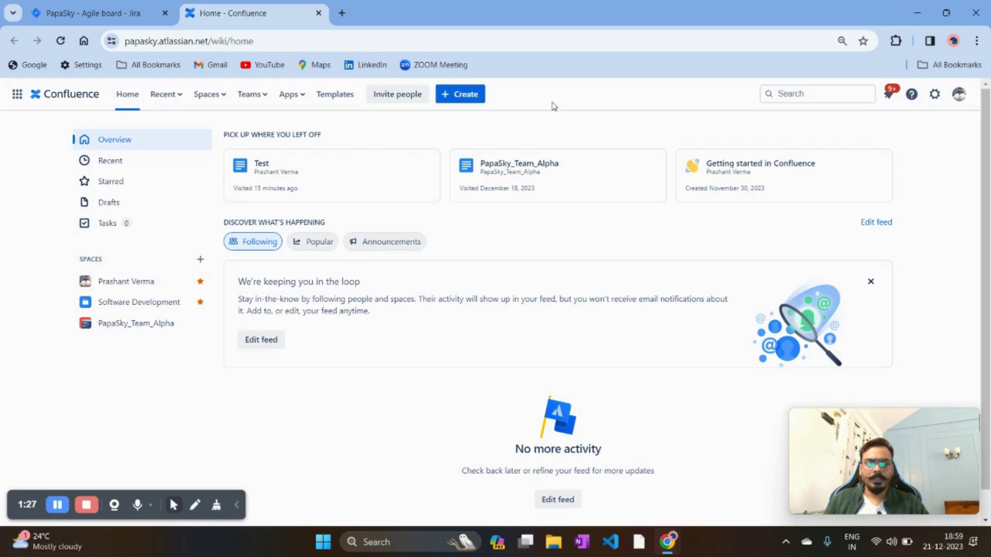
click(461, 97)
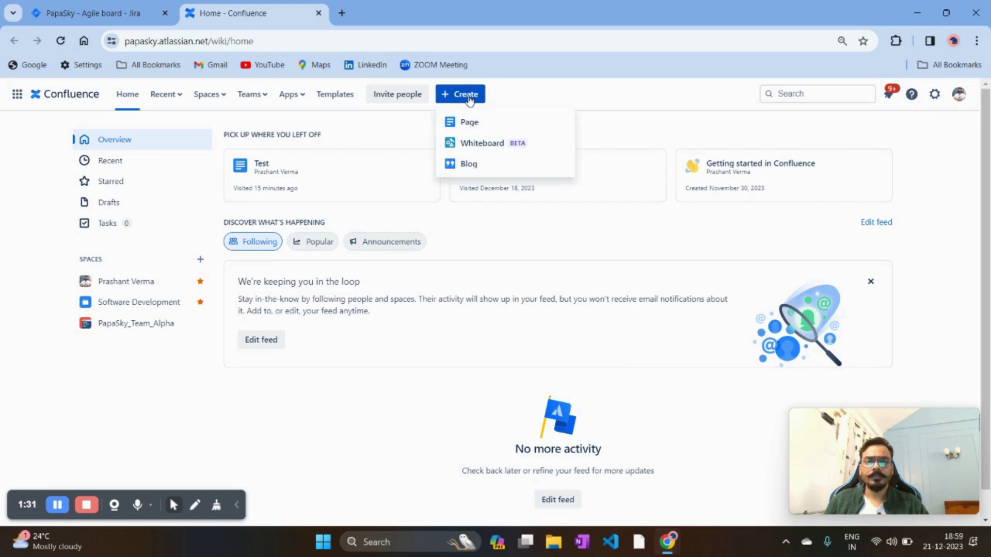
click(477, 124)
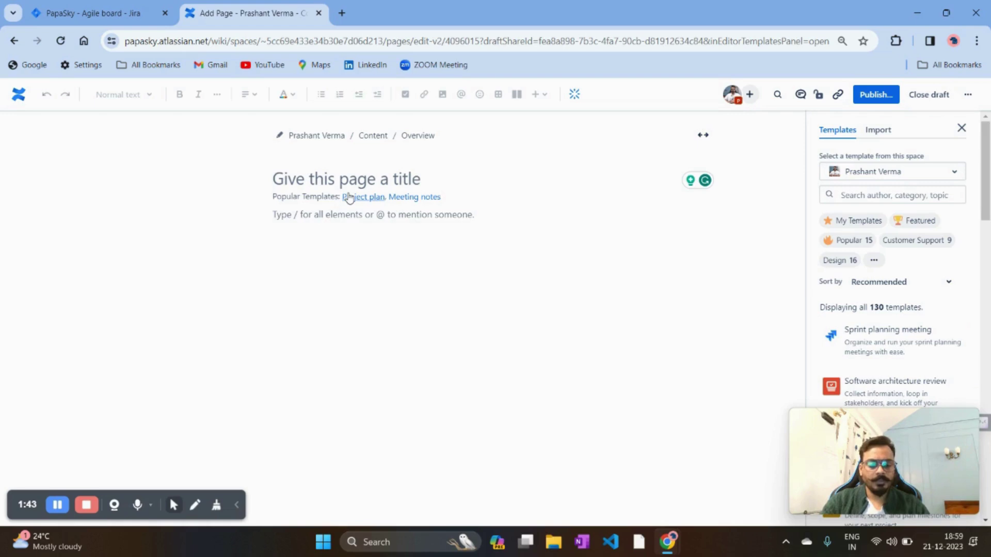
text(Pap)
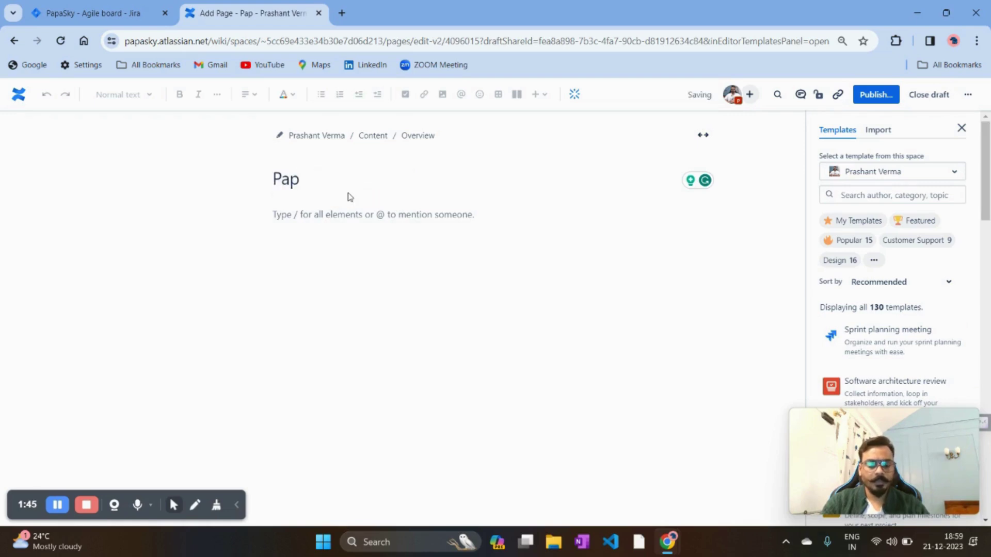
key(BackSpace)
key(BackSpace)
key(BackSpace)
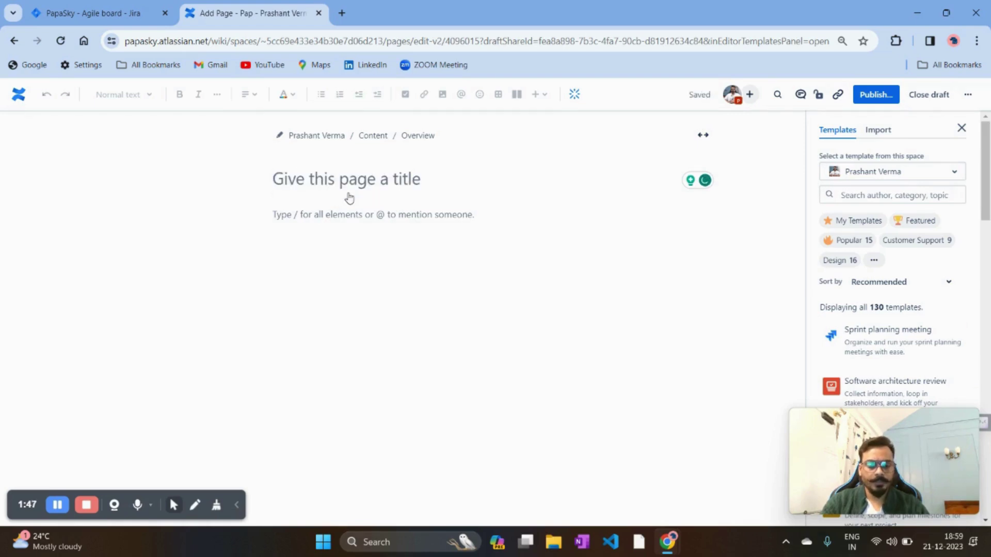
Title the new page EliteMart_Team.
text(ELi)
key(BackSpace)
key(BackSpace)
text(li)
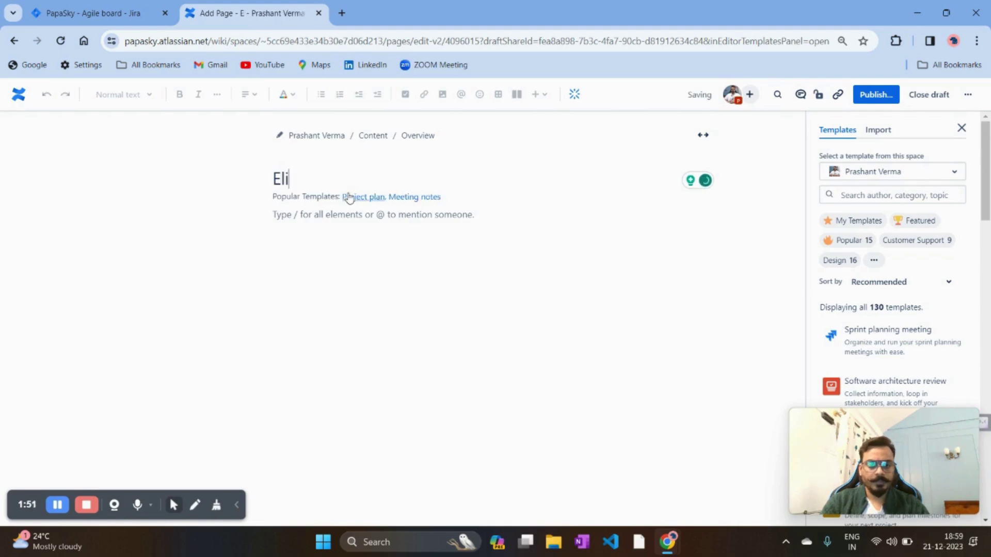
text(teMsr)
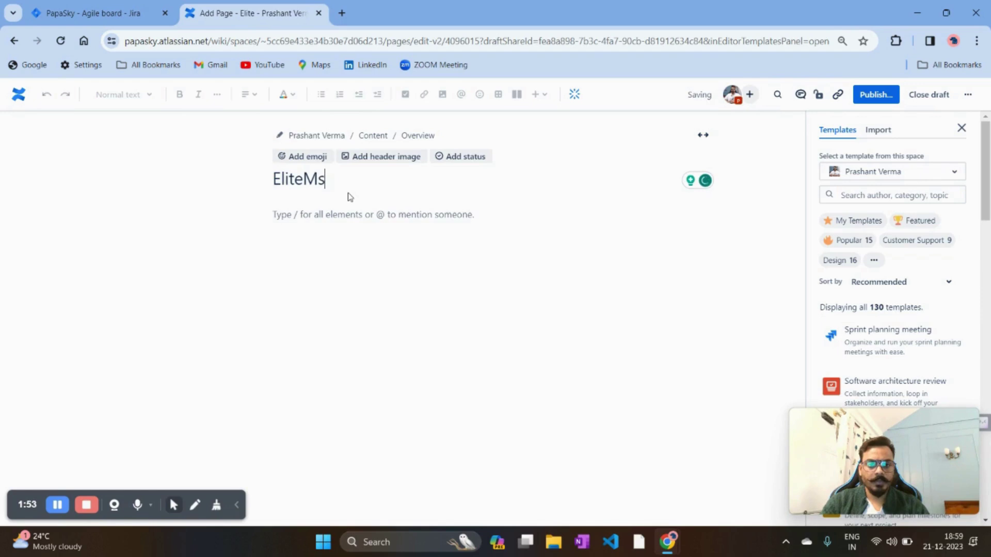
key(BackSpace)
key(BackSpace)
text(art)
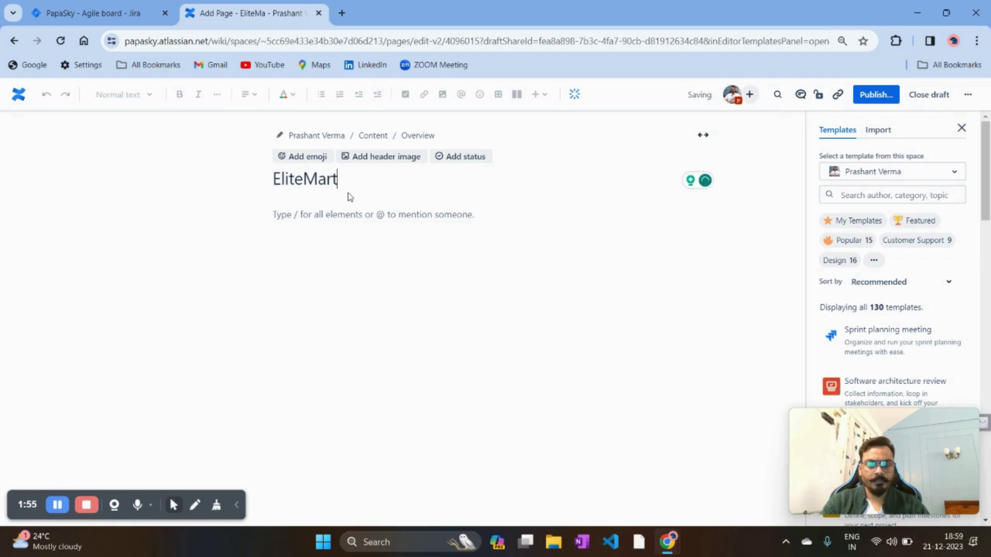
text(_Team)
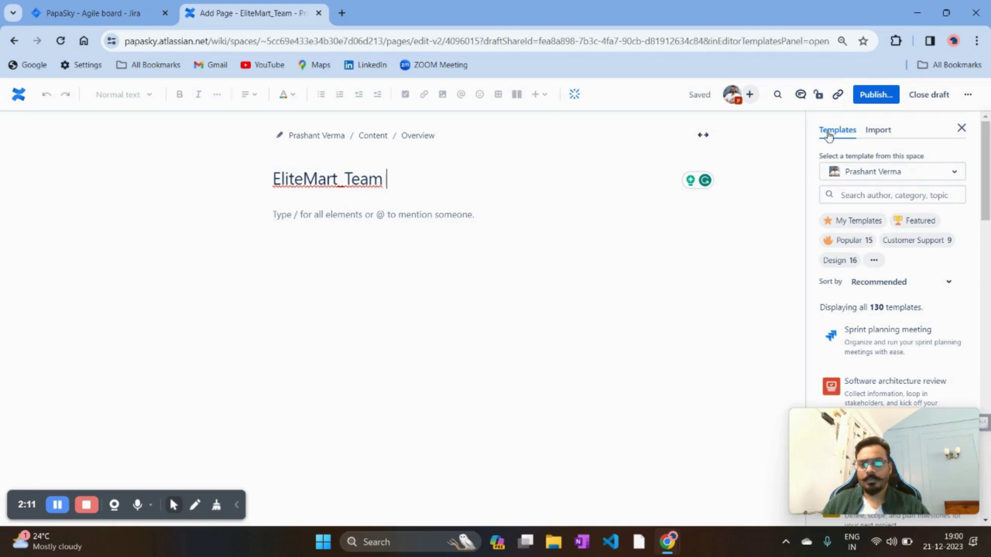
Publish the EliteMart_Team page immediately in its current location in the personal space and reopen it for editing.
click(874, 97)
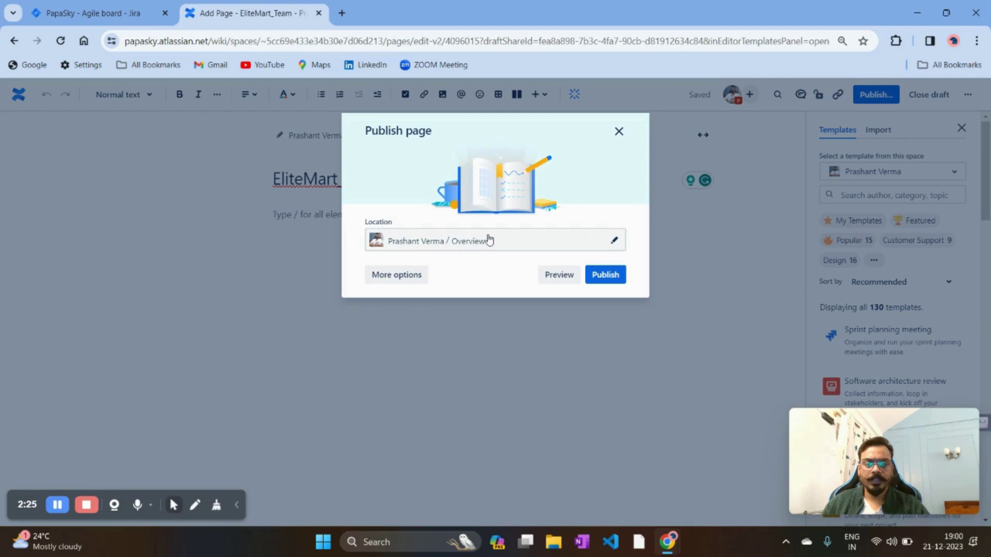
click(410, 274)
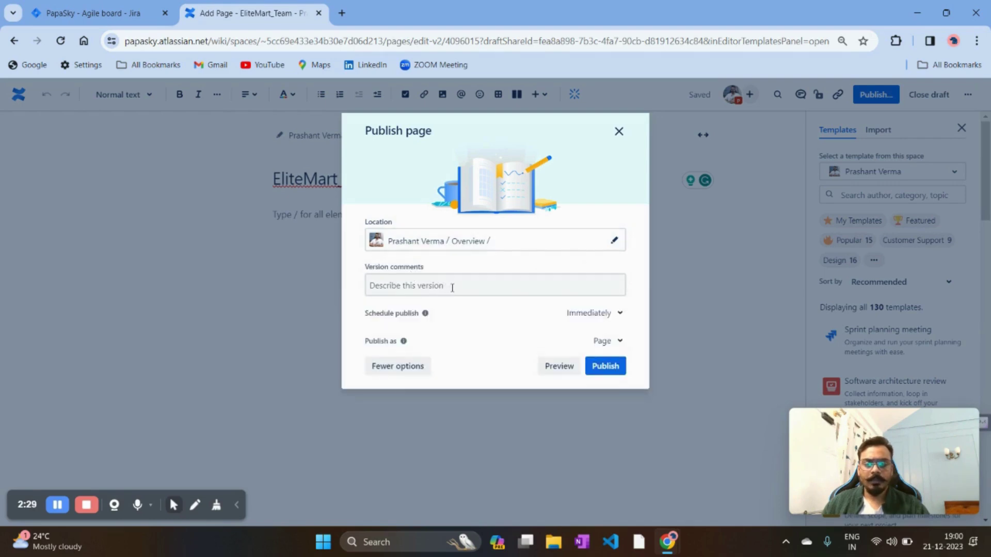
click(551, 238)
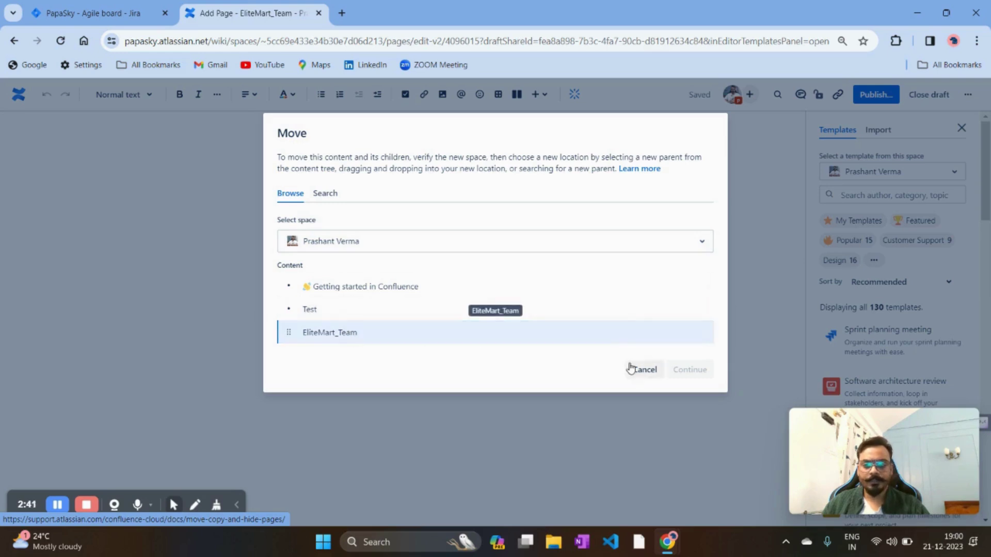
click(642, 376)
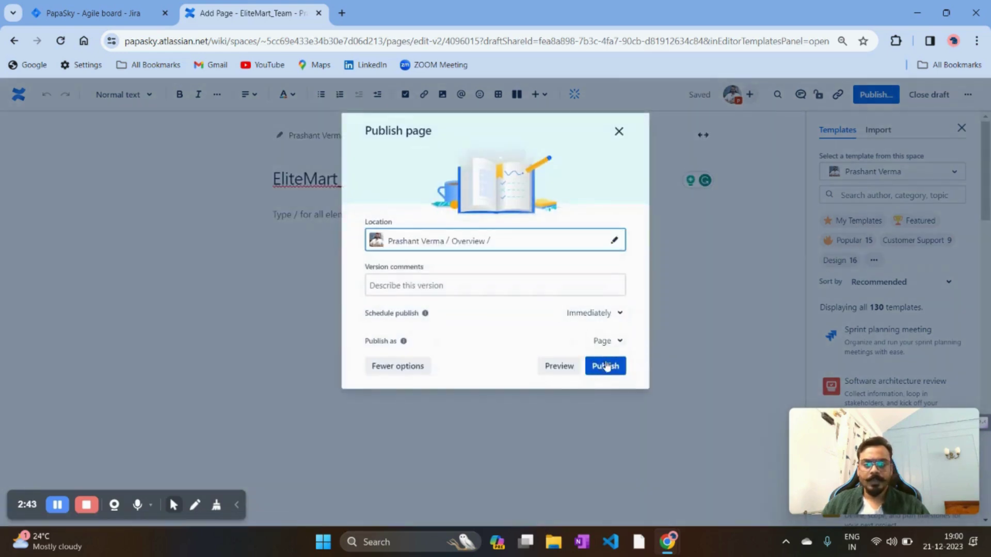
click(606, 366)
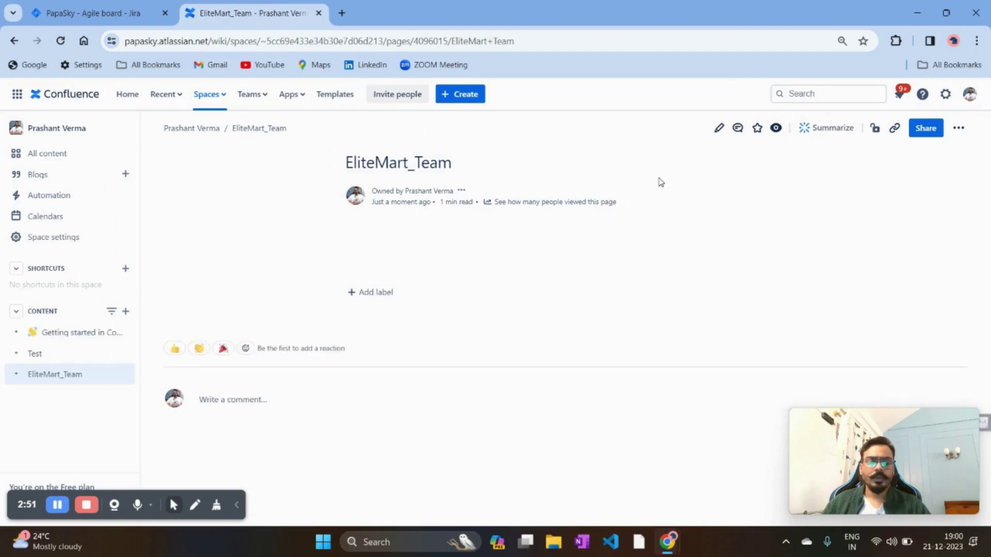
click(721, 129)
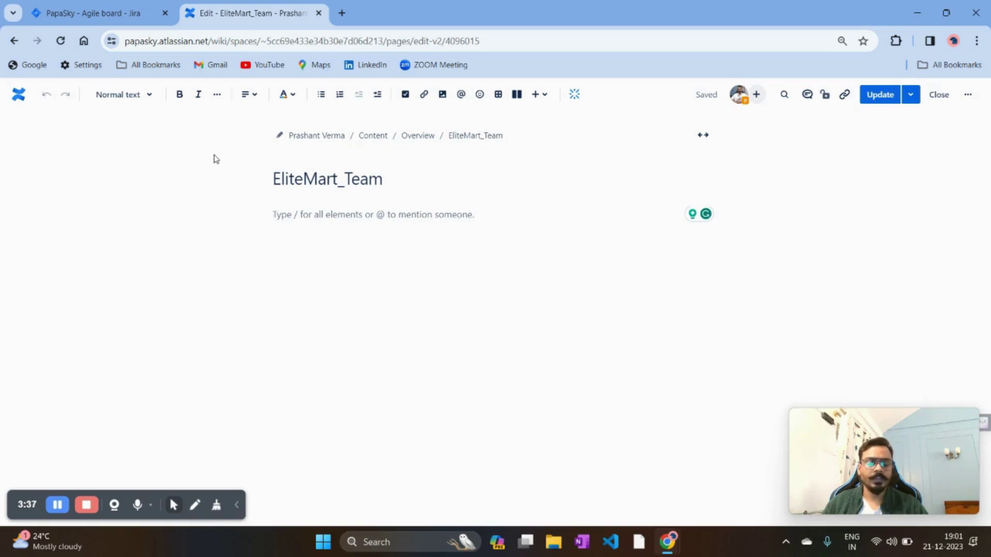
Switch to Jira, open the PapaSky project's issues list, and filter it to the Bug type.
click(115, 14)
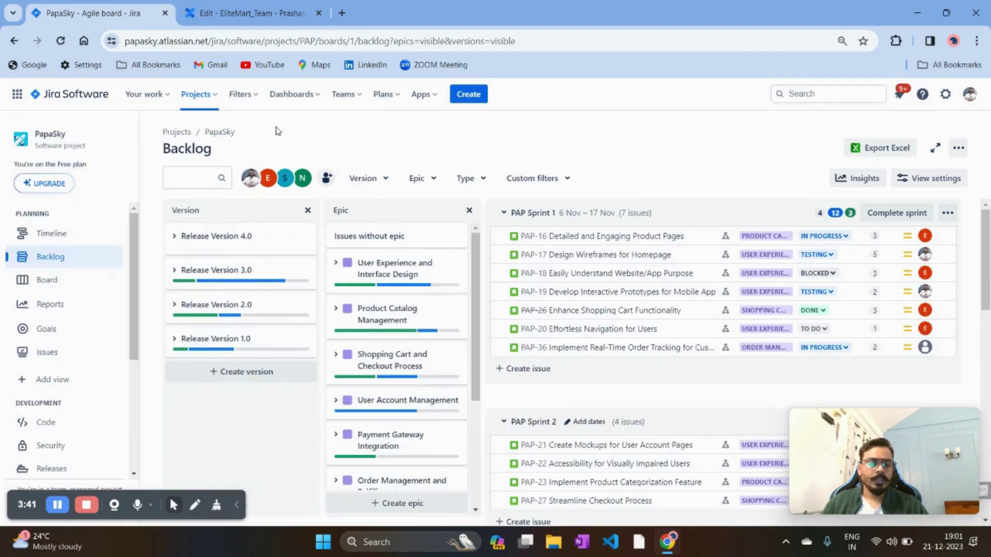
click(74, 353)
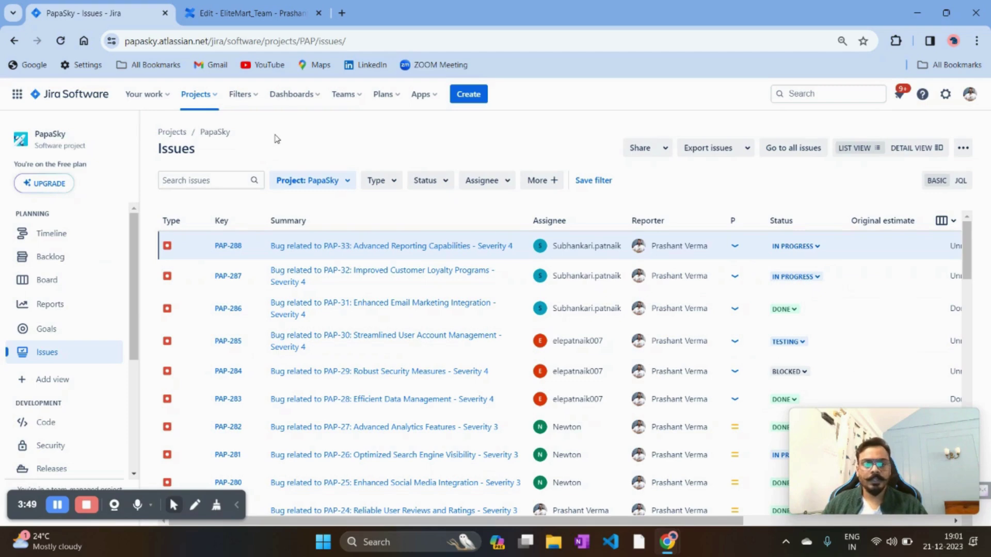
click(327, 181)
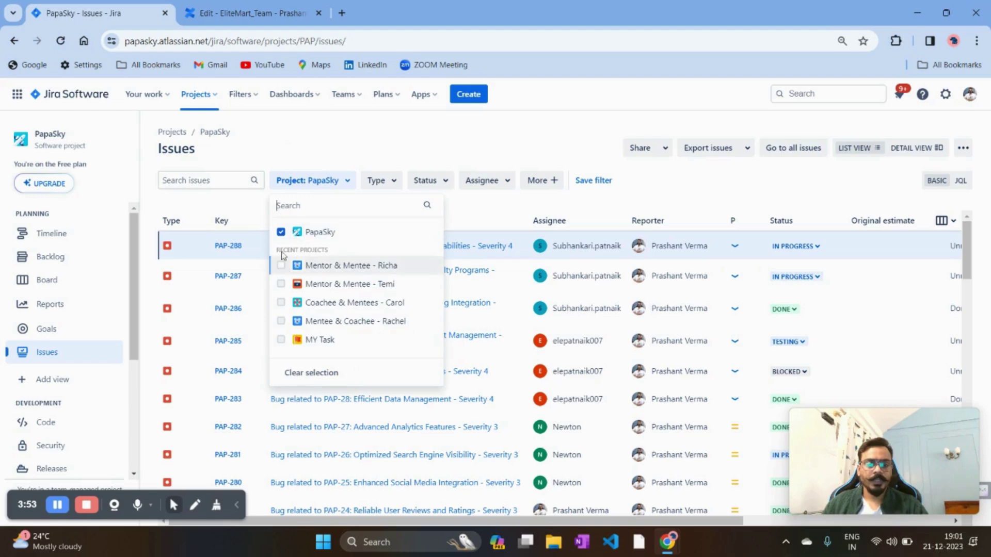
click(282, 233)
click(282, 233)
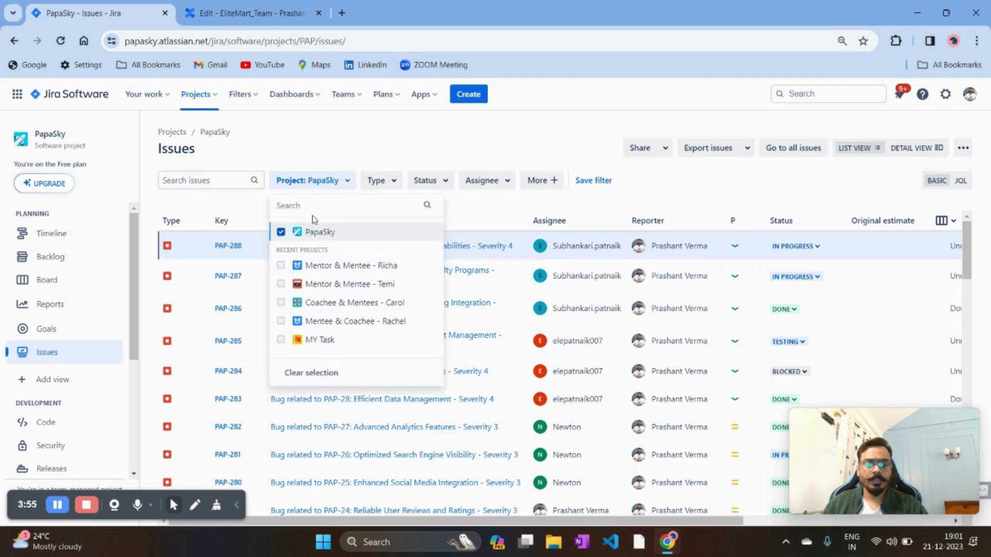
click(380, 180)
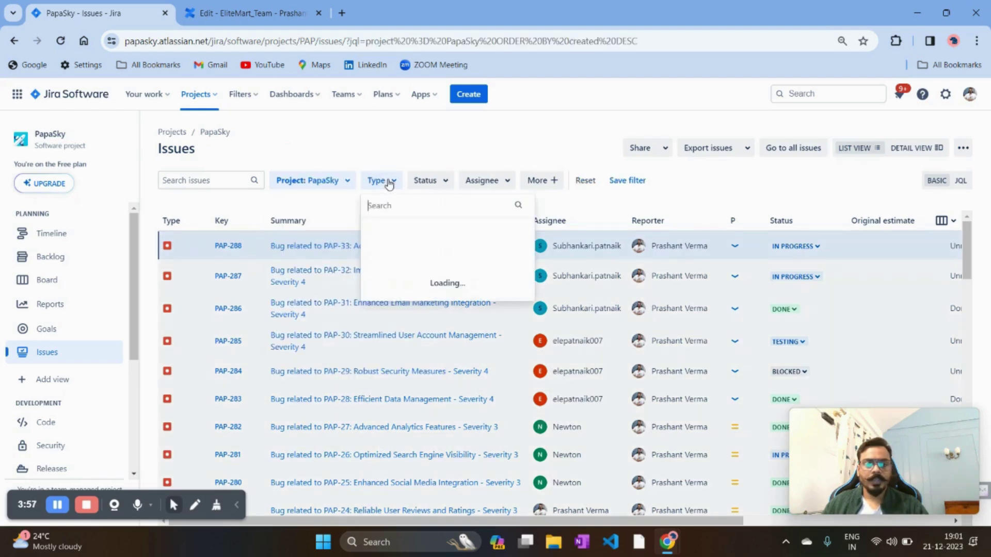
click(392, 303)
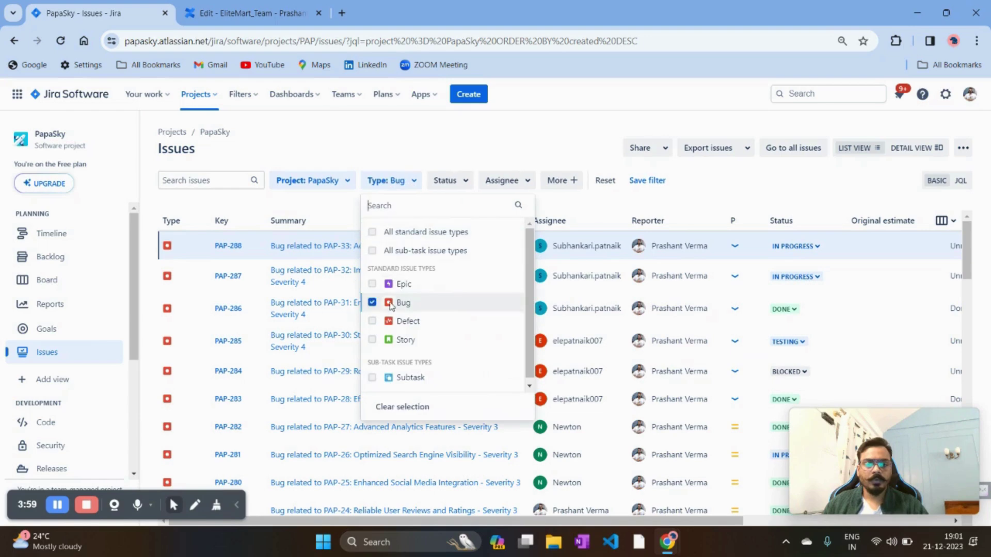
click(596, 207)
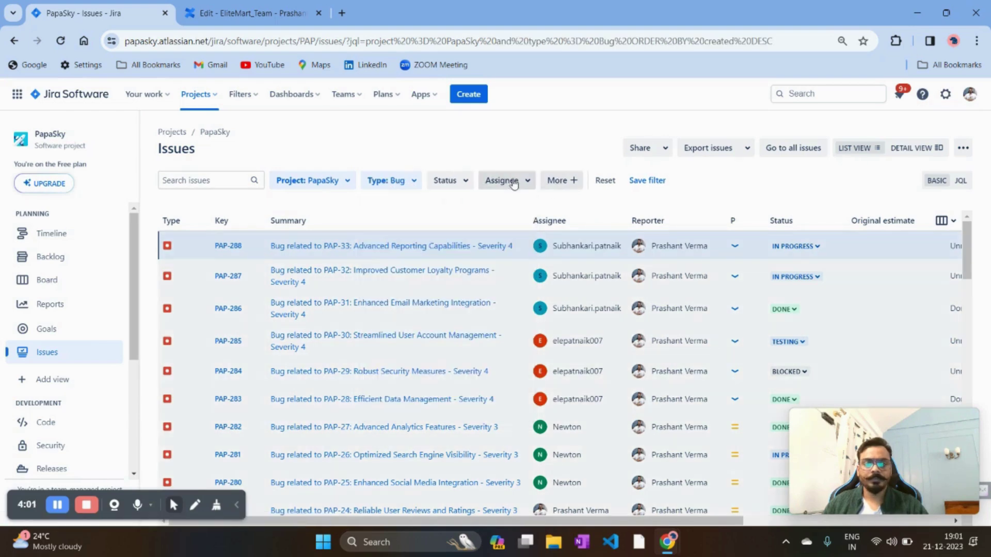
Try filtering the bugs by the Blocked and In Progress statuses, clear them, and look through the assignee filter options.
click(464, 181)
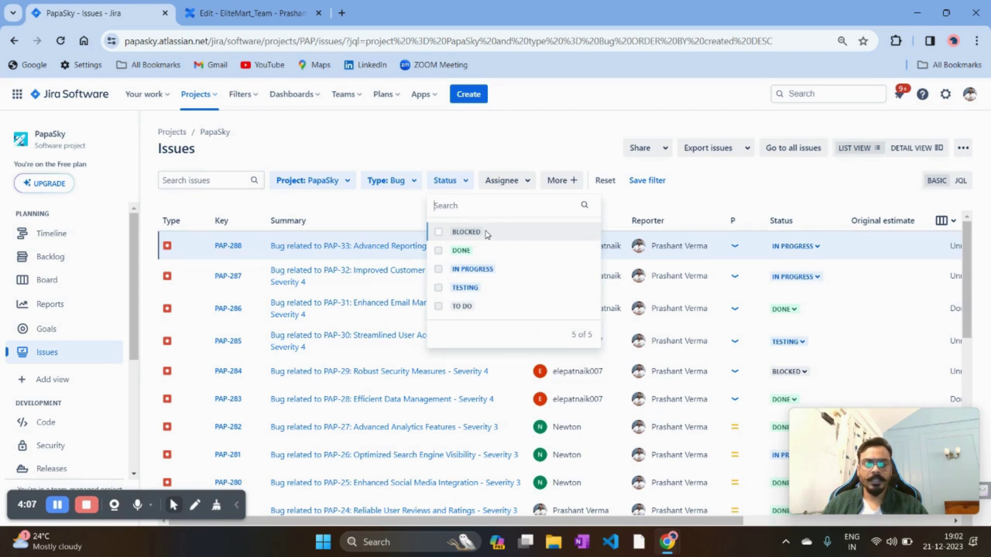
click(466, 237)
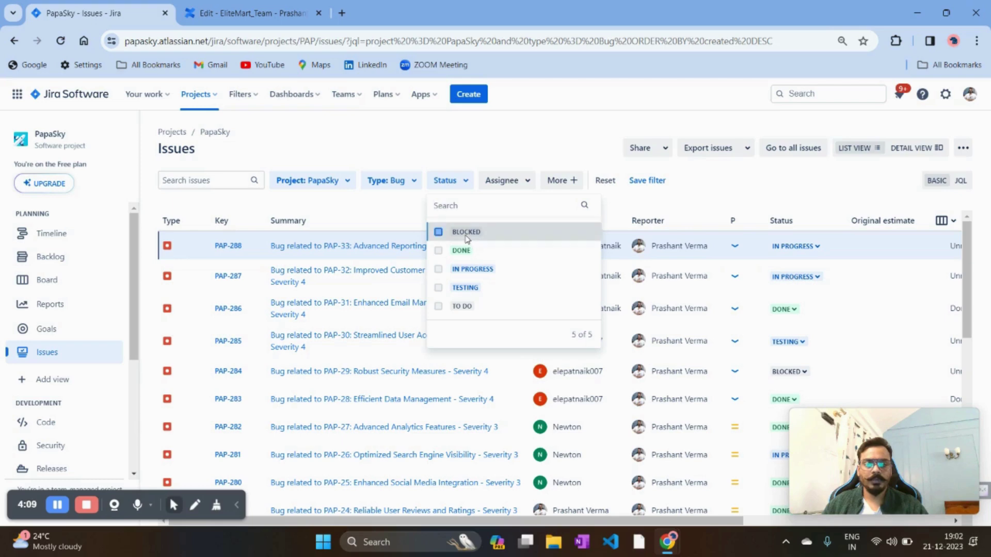
click(461, 269)
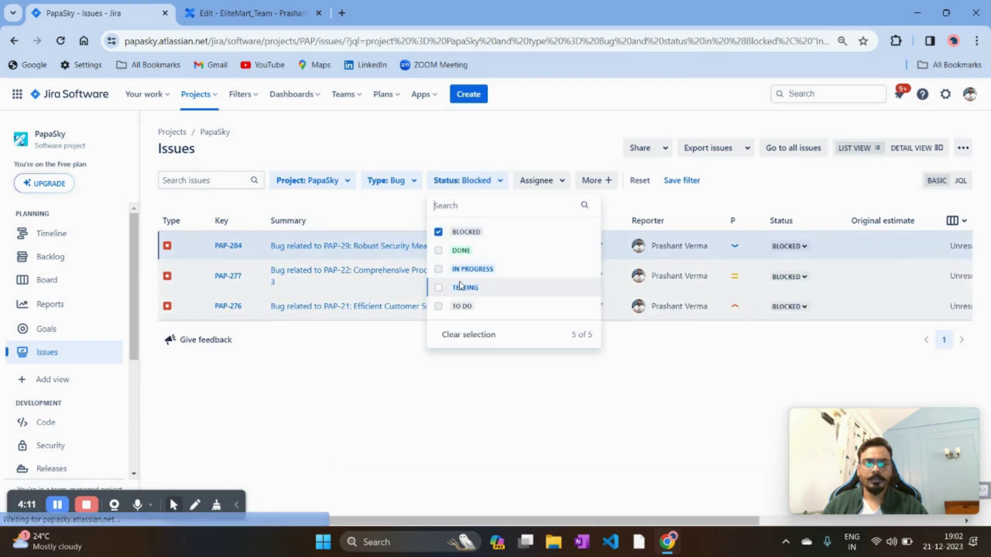
click(443, 270)
click(442, 233)
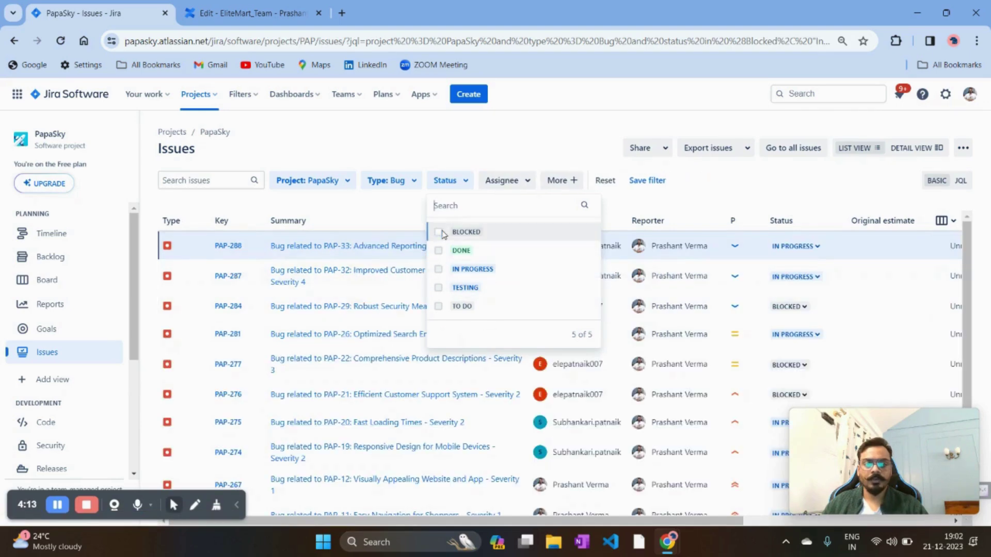
click(628, 207)
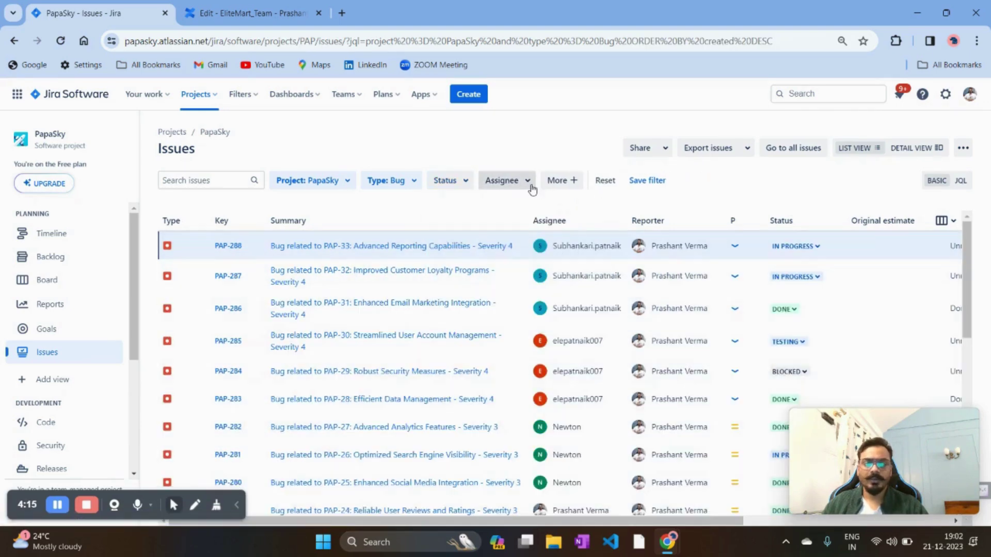
click(529, 189)
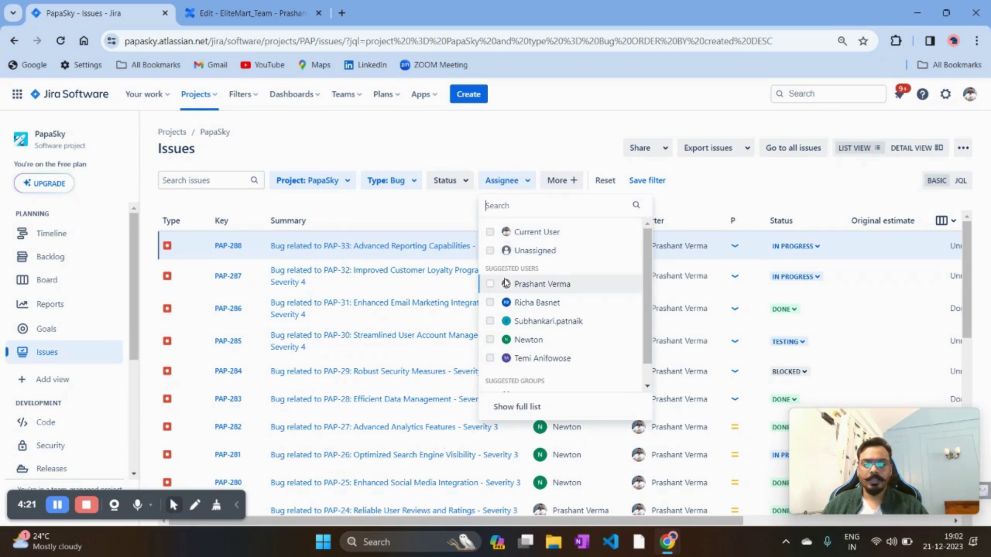
click(689, 194)
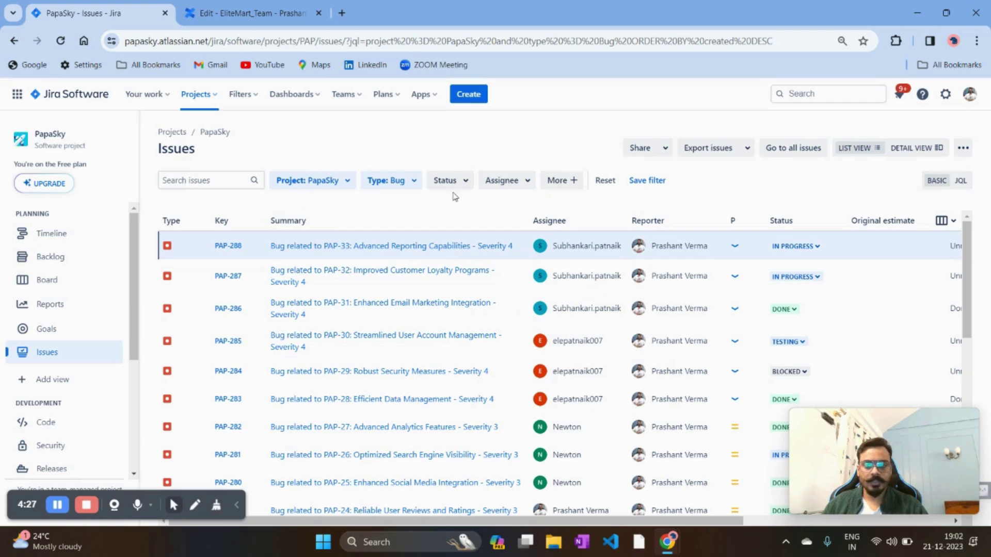
Start saving the current PapaSky bug search as a filter and name it PapaSky_DefectList, without a description.
click(641, 183)
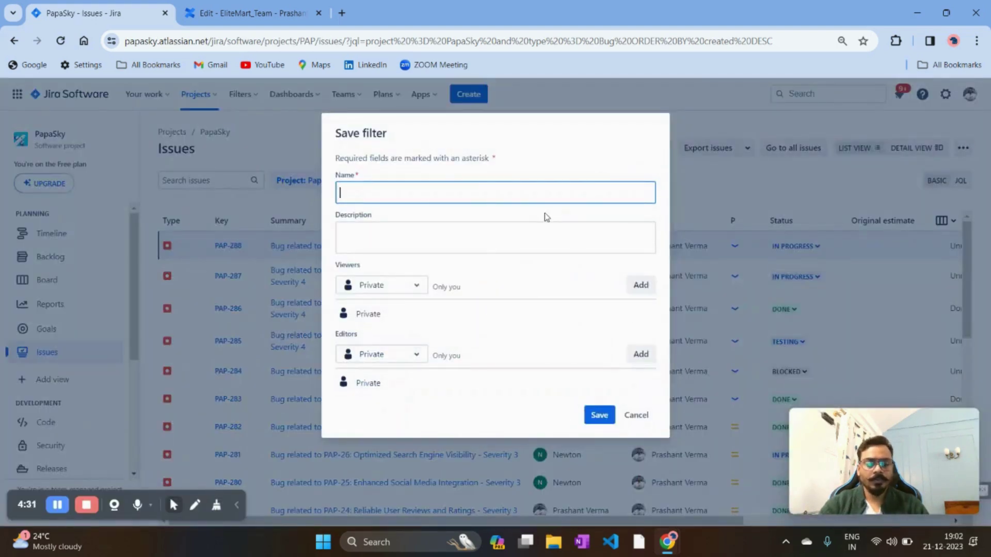
text(Pa)
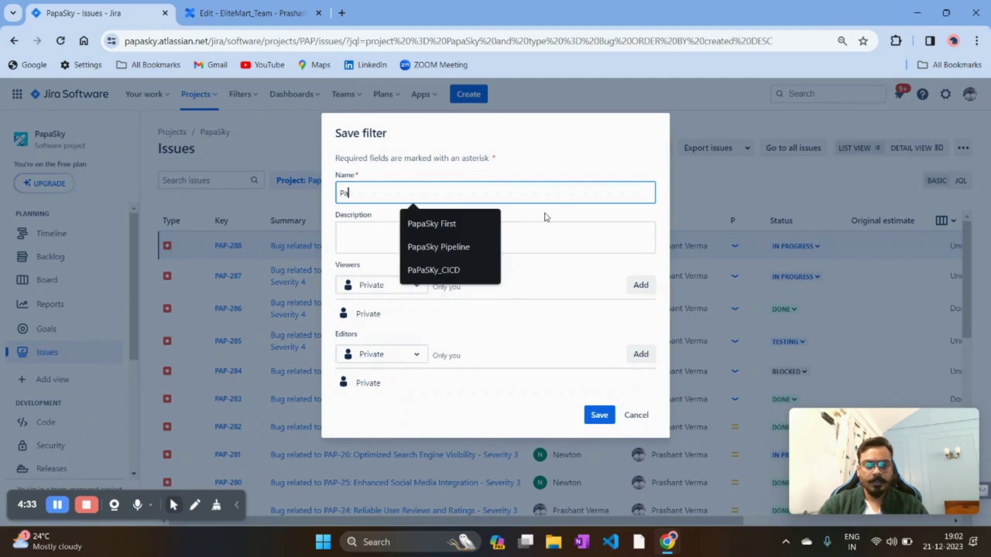
text(pa)
text(paSDk)
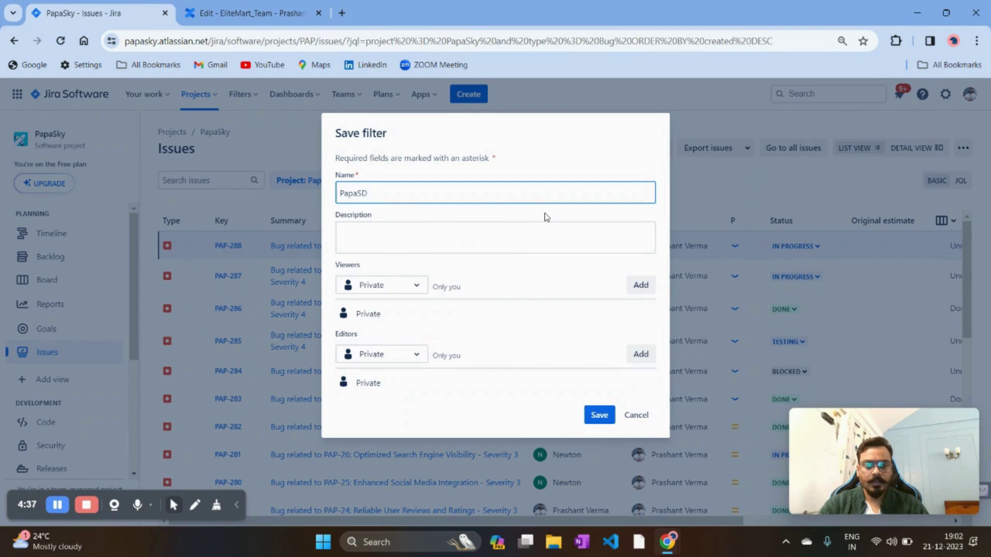
key(BackSpace)
text(ky_)
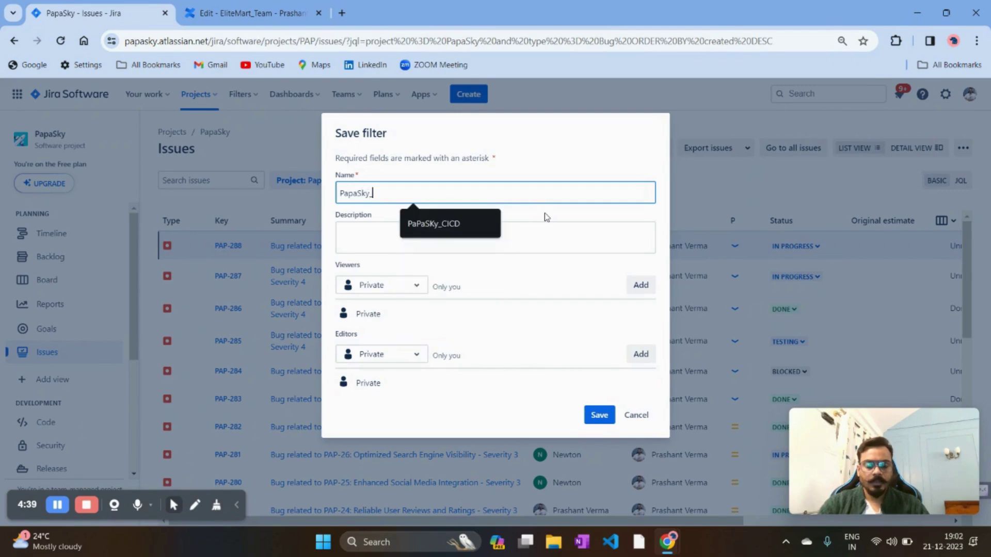
text(DefectList)
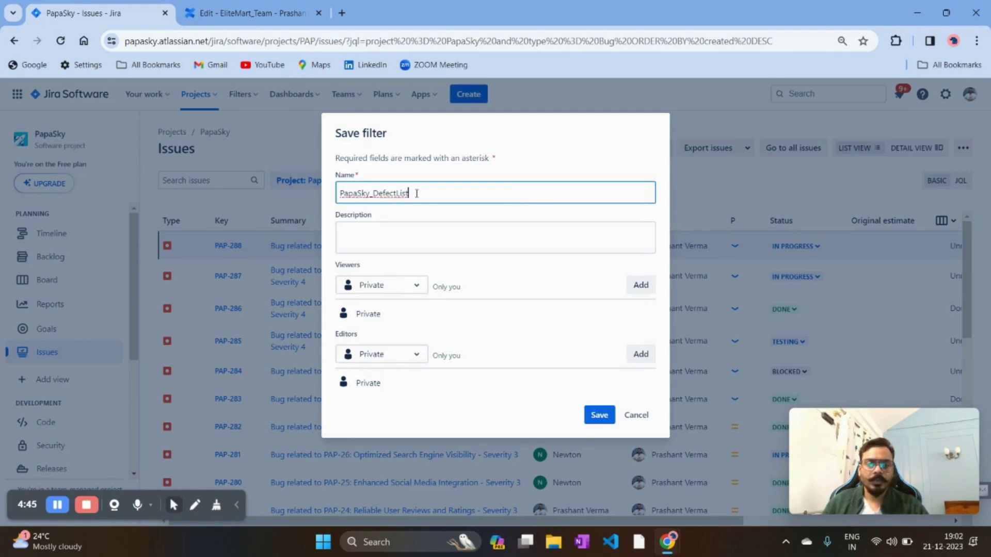
click(398, 237)
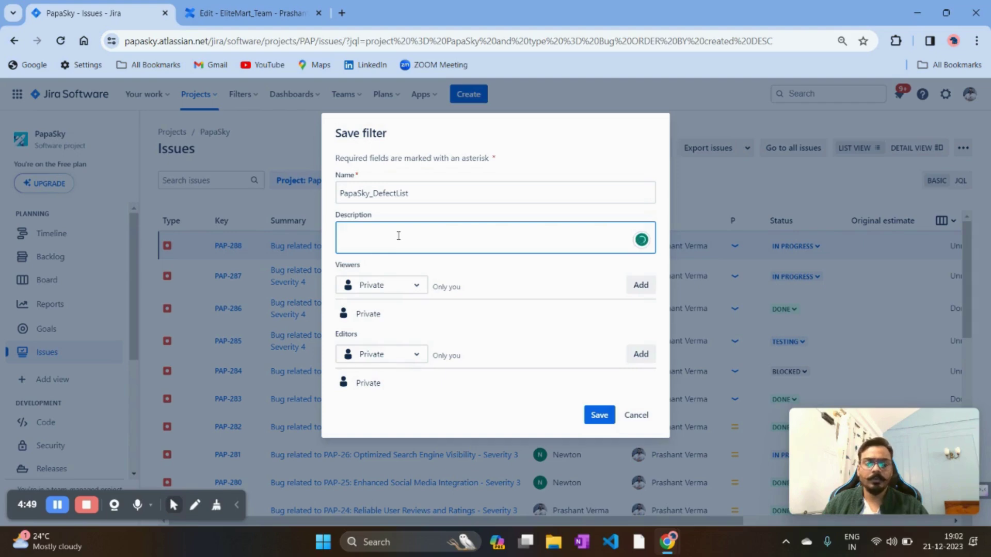
Add My organization as the viewers of the PapaSky_DefectList filter.
click(395, 288)
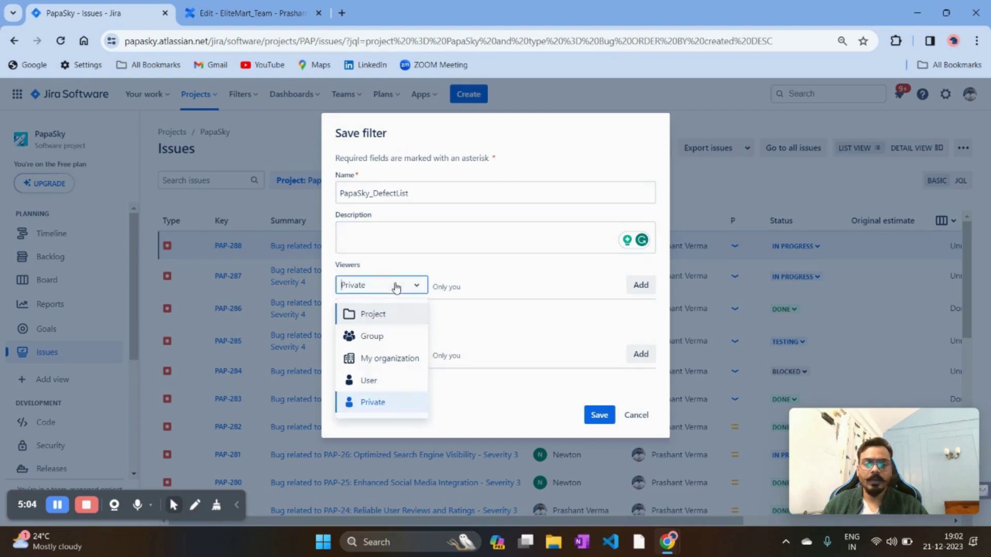
click(389, 360)
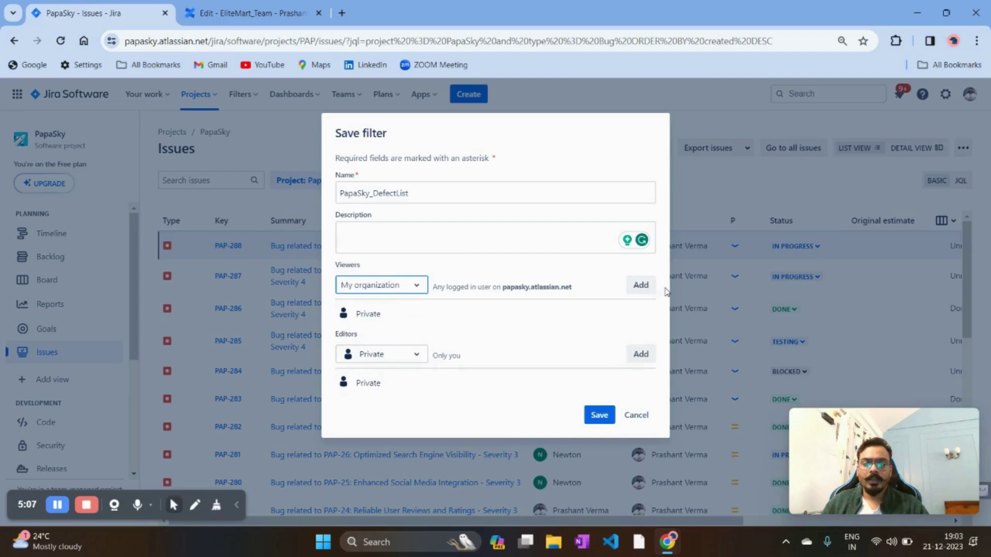
click(640, 286)
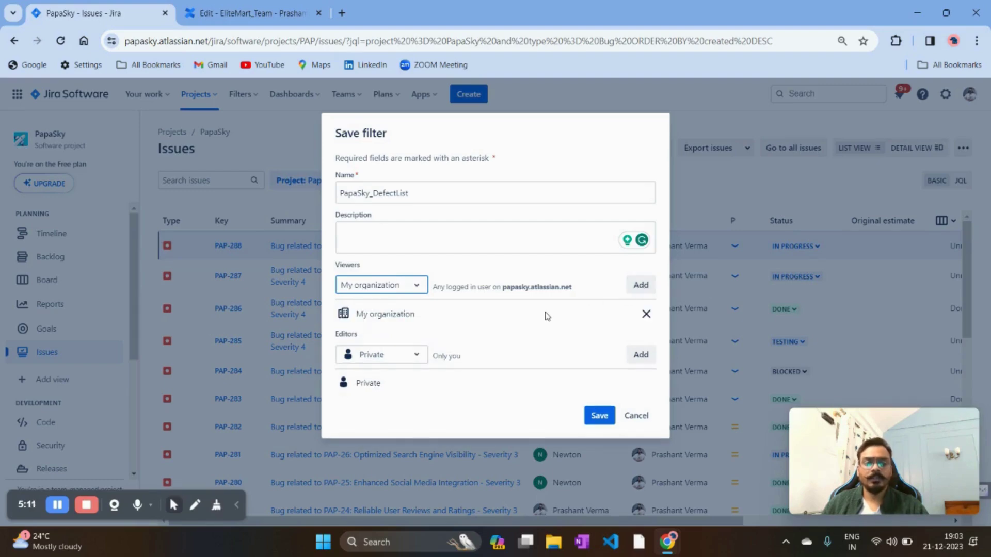
Add the team member found with "new" as a user-type editor of the filter and save it.
click(404, 361)
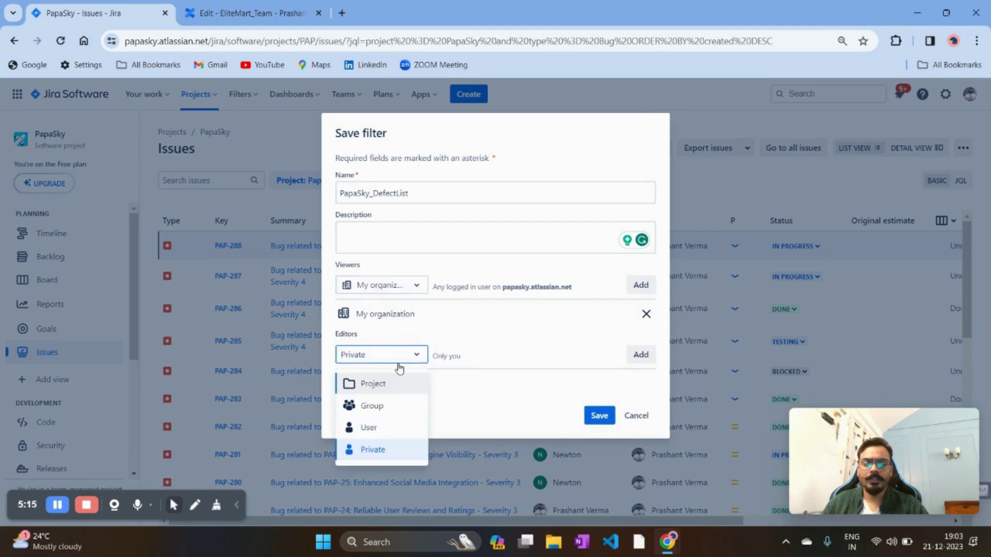
click(408, 427)
click(500, 355)
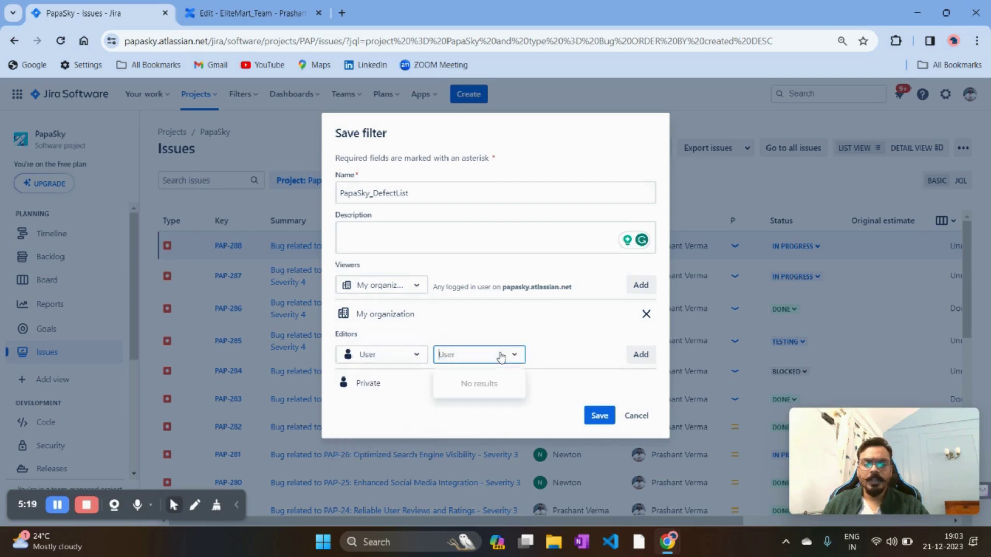
text(new)
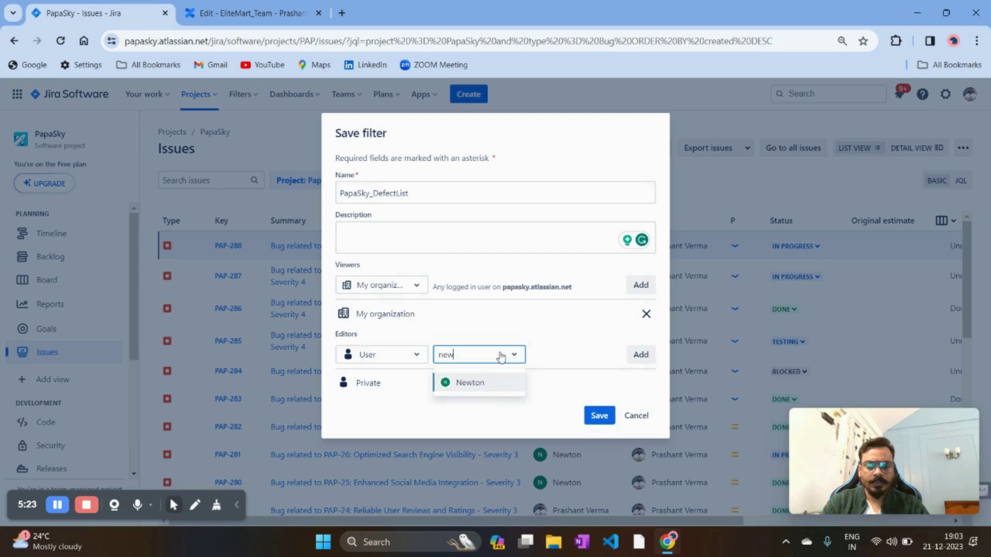
click(488, 390)
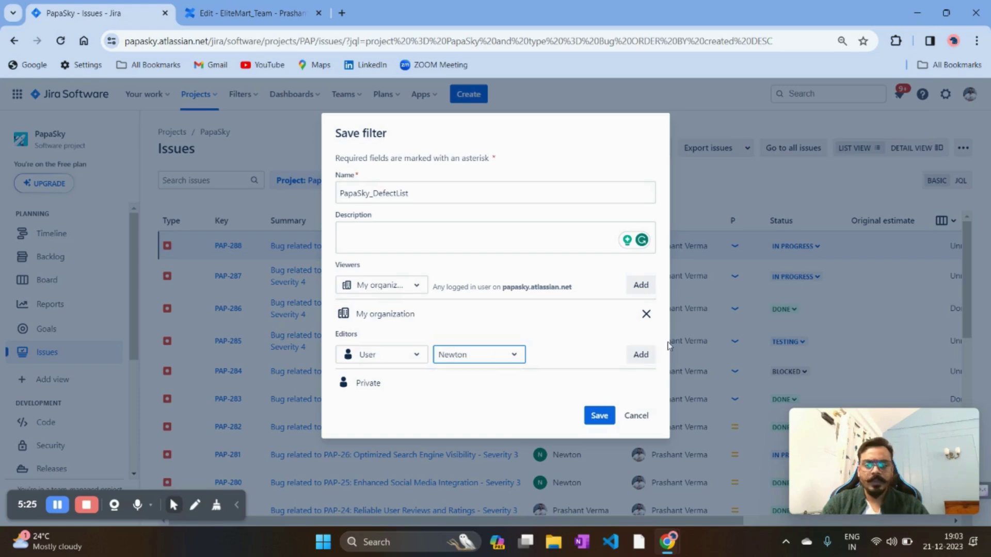
click(641, 356)
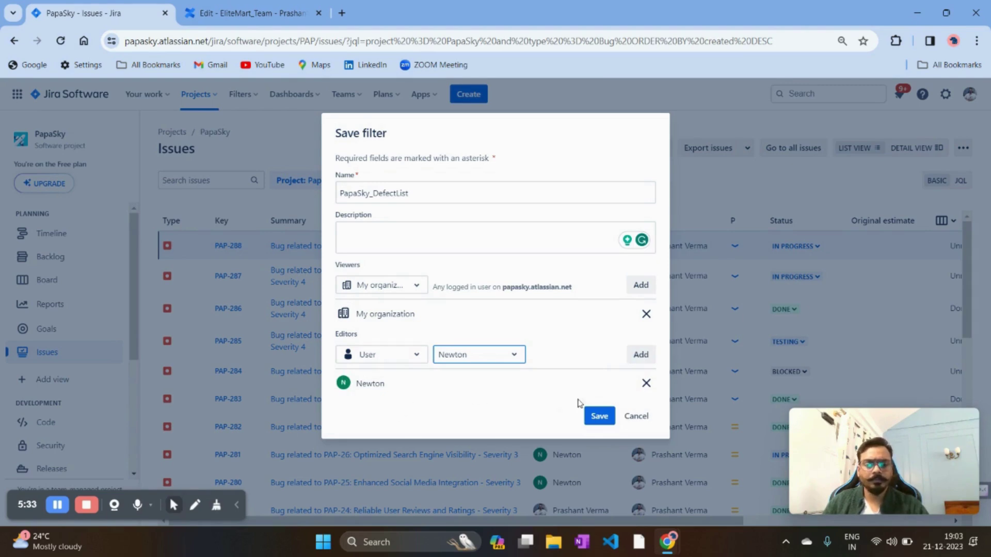
click(602, 418)
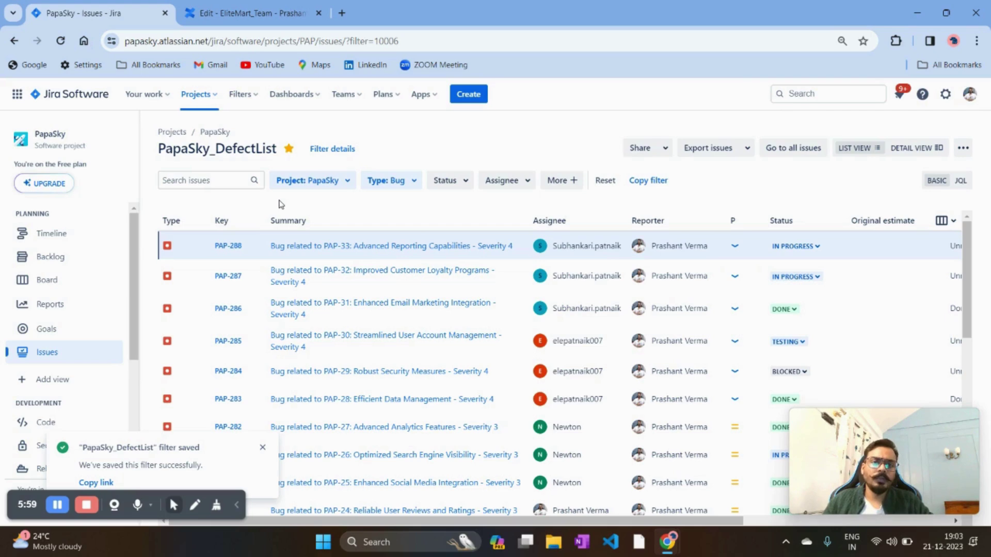
Switch to the EliteMart_Team page editor in Confluence, search the insertable elements for "gadjet", and choose the Pie Chart gadget.
click(221, 13)
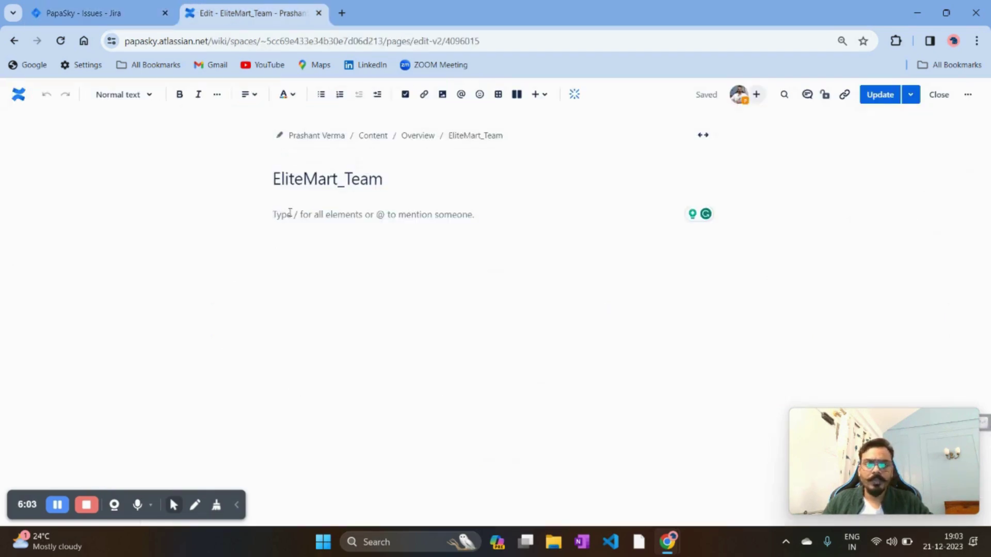
click(546, 100)
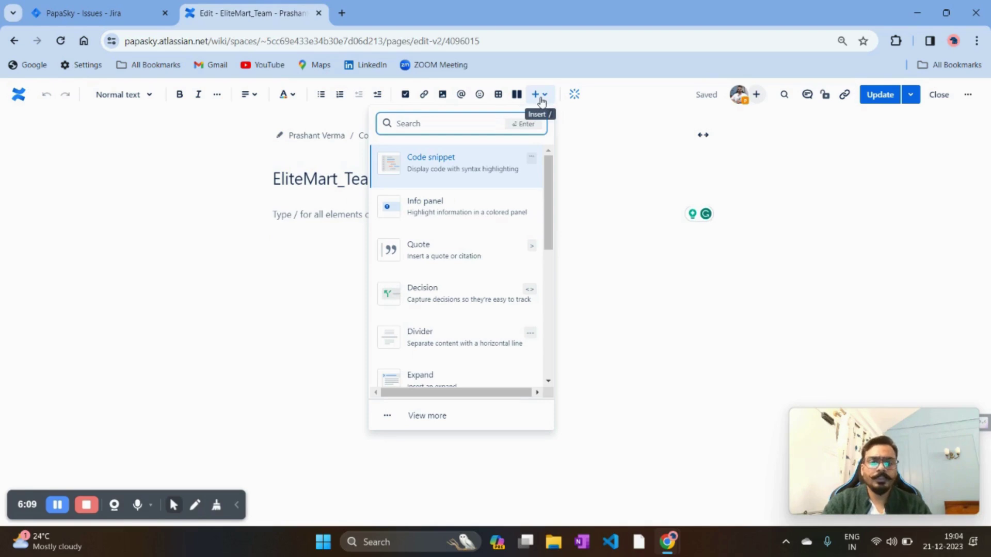
text(ga)
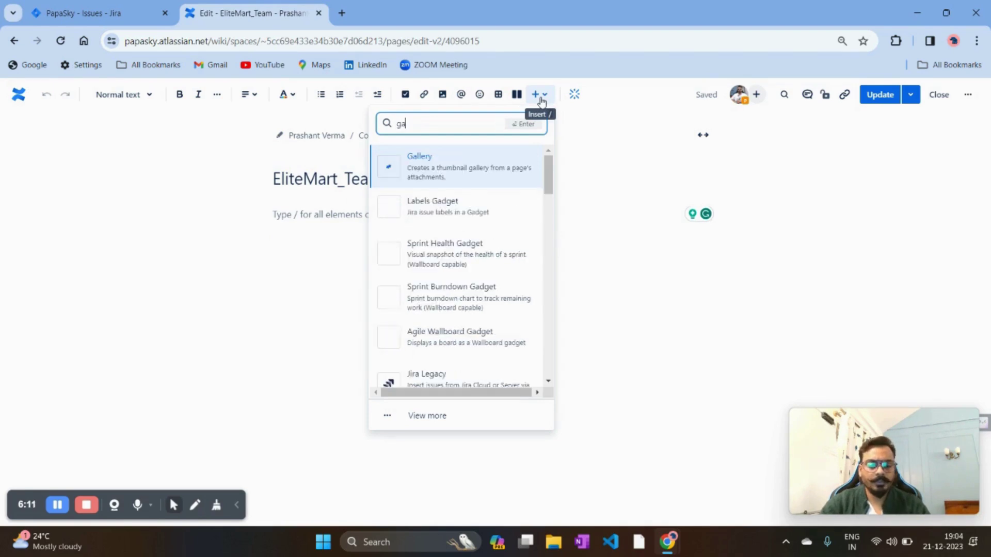
text(djet)
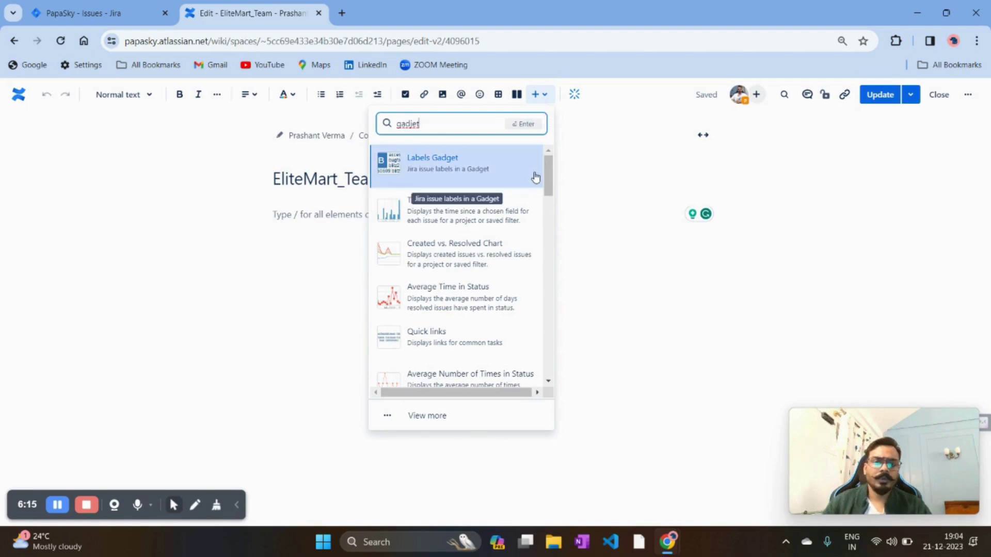
drag(549, 179, 535, 292)
click(436, 222)
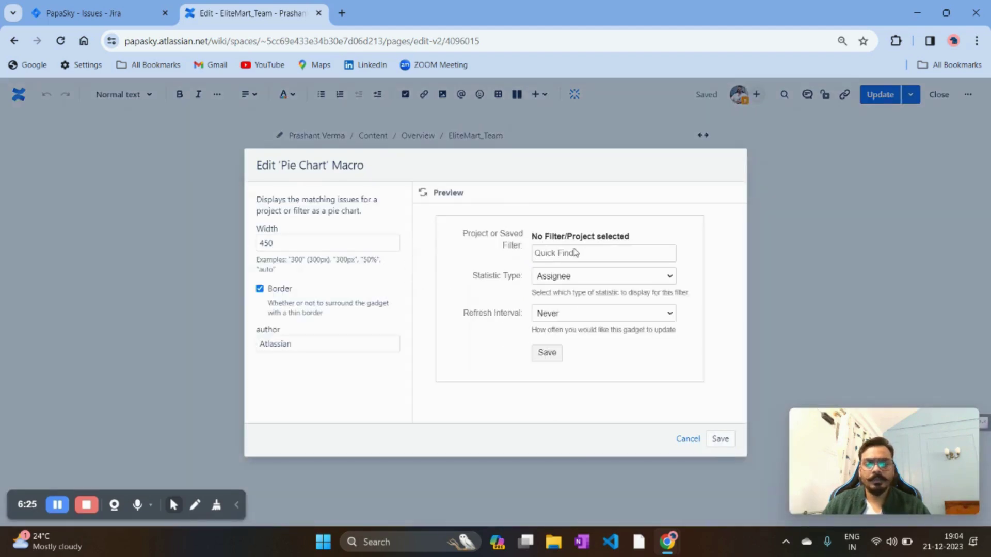
Base the pie chart on the PapaSky_DefectList saved filter and look through the statistic types, keeping Assignee.
click(578, 252)
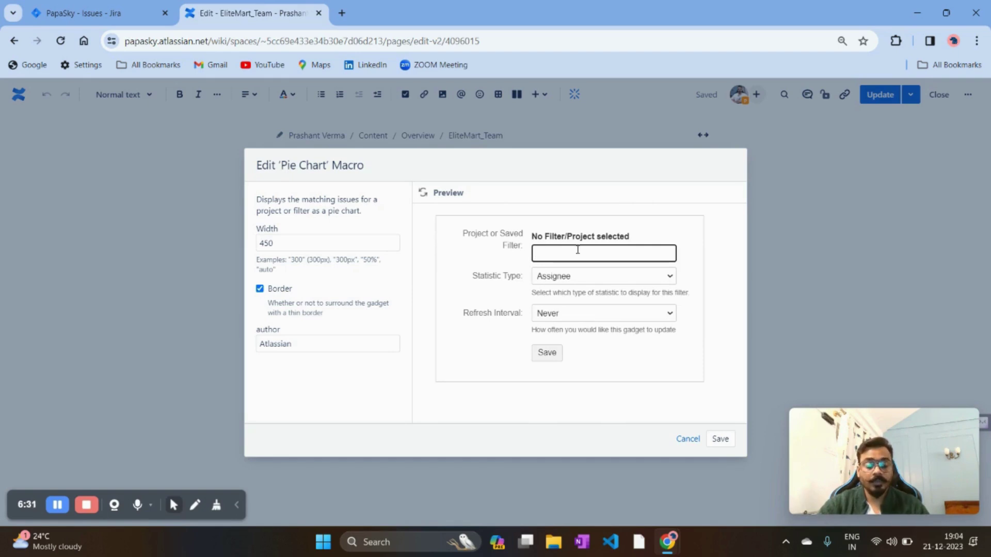
text(Papasky)
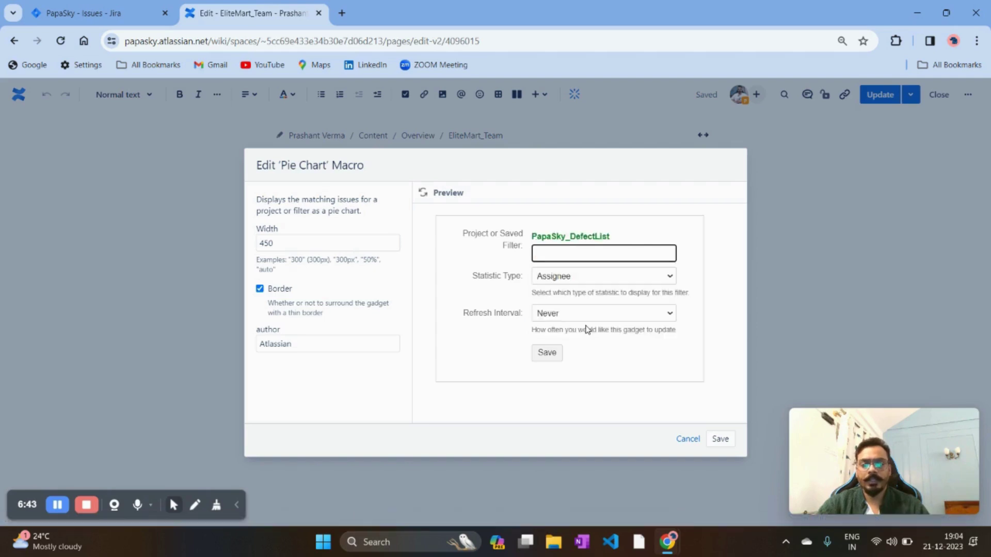
click(642, 277)
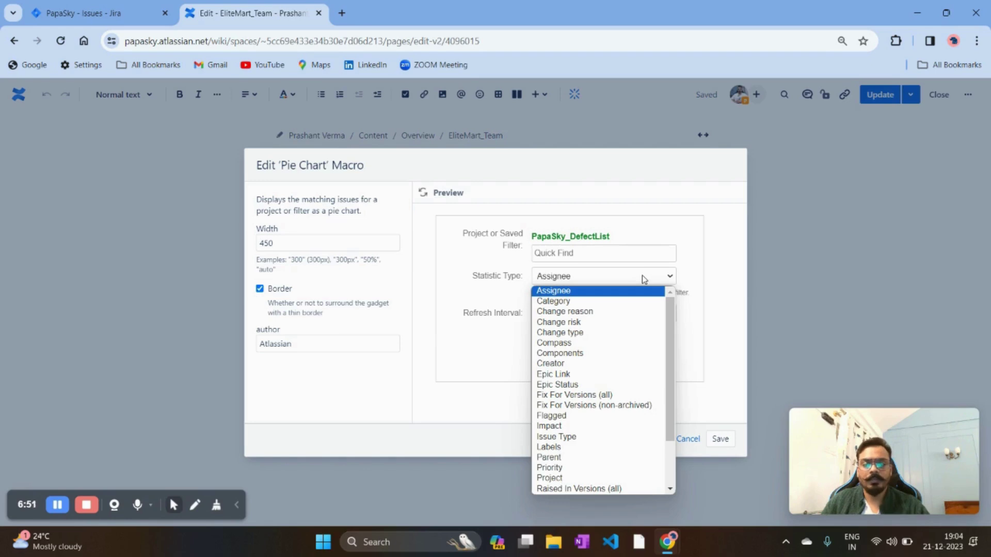
click(692, 274)
Set the pie chart's refresh interval to Every 15 Minutes, save the gadget configuration, and add the macro to the page.
click(632, 309)
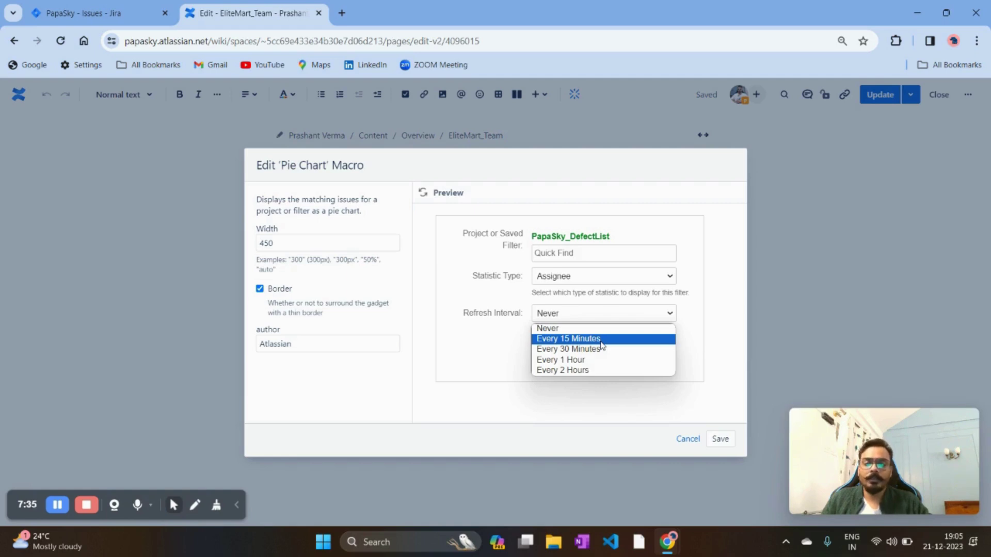
click(600, 342)
click(547, 355)
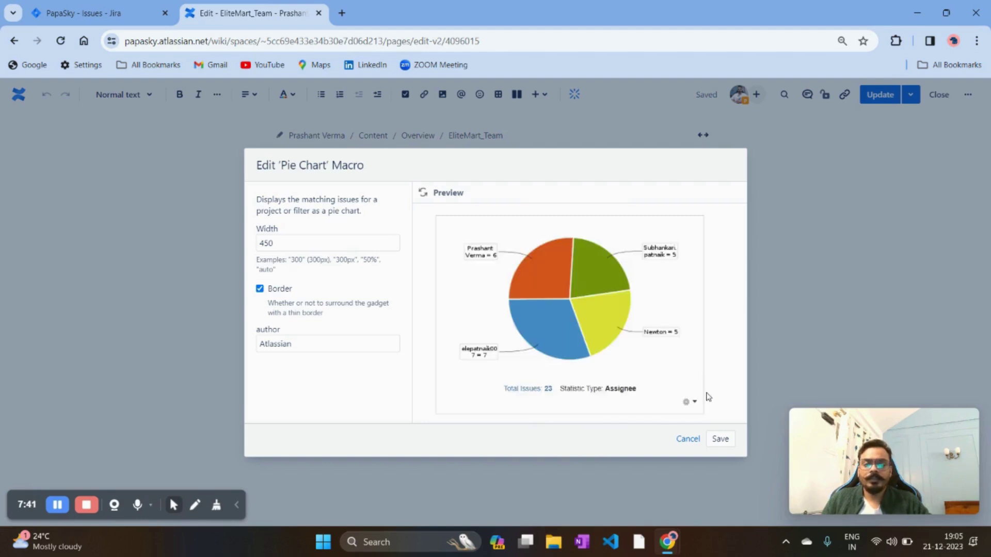
click(720, 440)
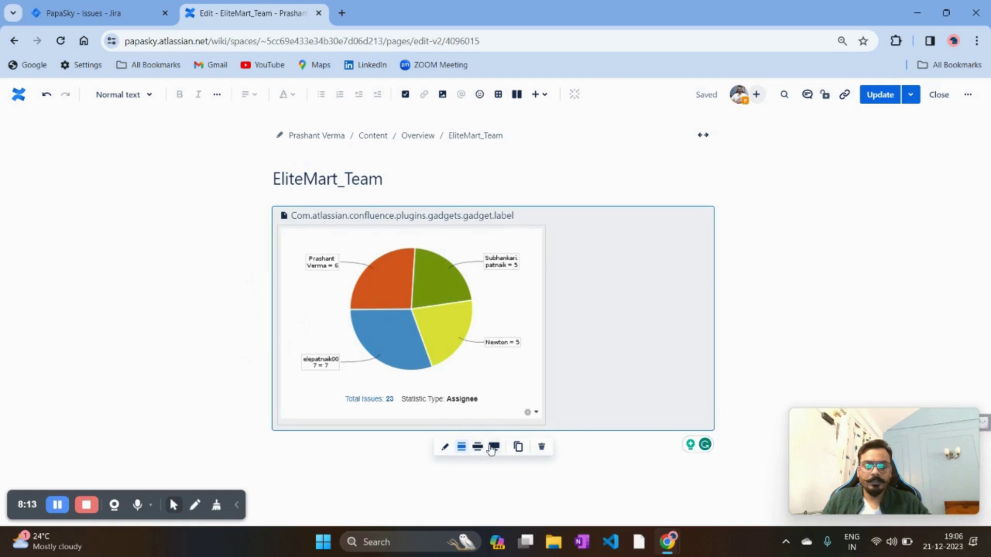
Reopen the pie chart macro's settings, save them again, and set the chart to the wide layout.
click(445, 447)
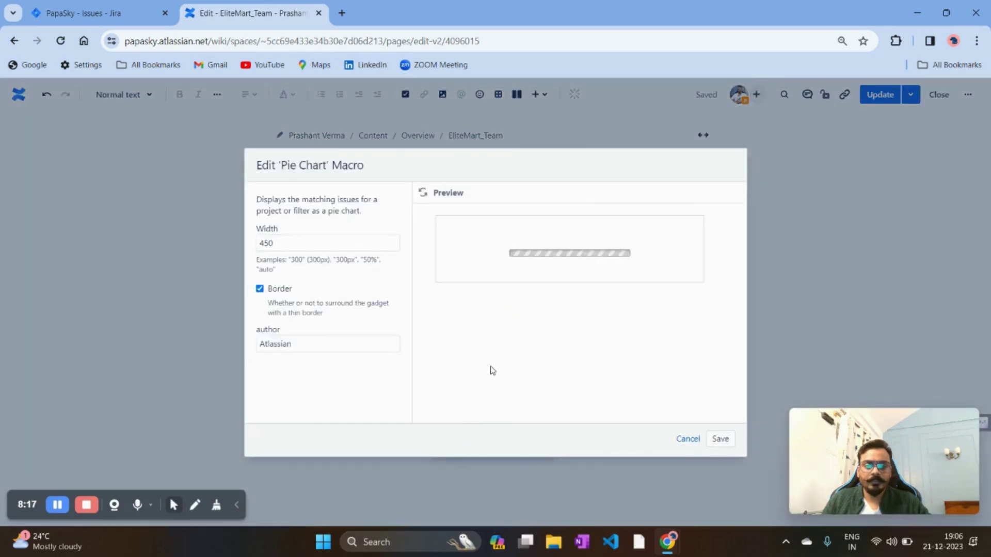
click(720, 439)
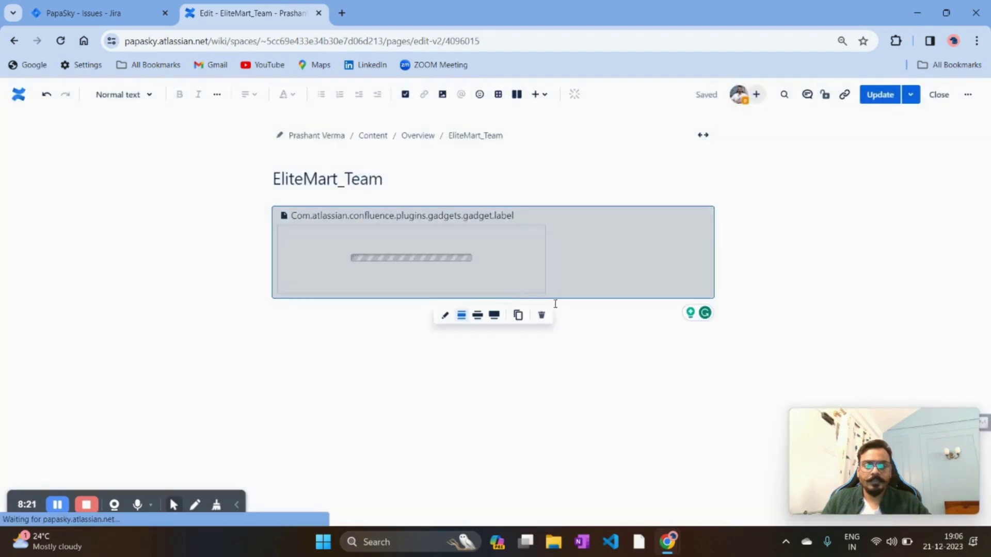
click(478, 315)
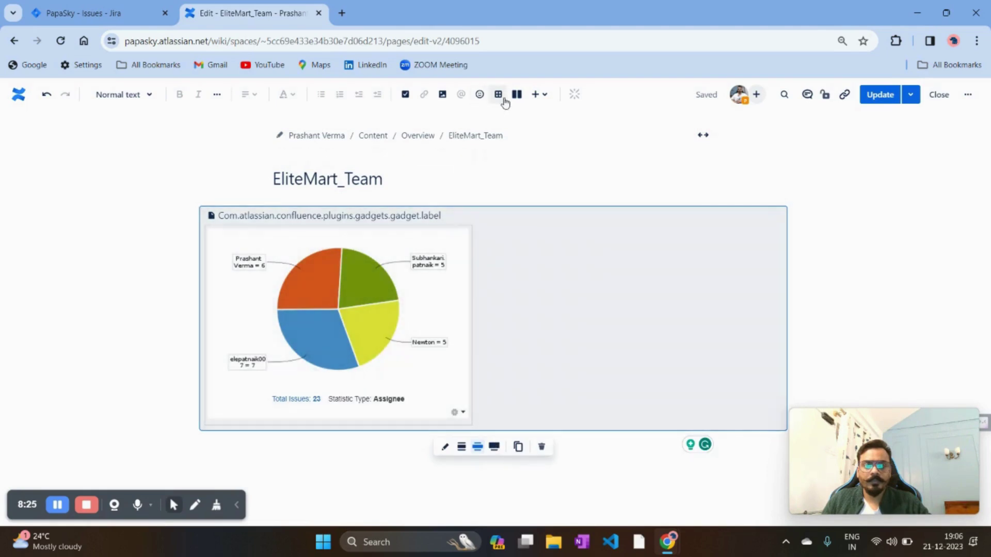
Add a two-column layout below the chart and choose another Pie Chart gadget for it by searching "gadjet".
click(517, 96)
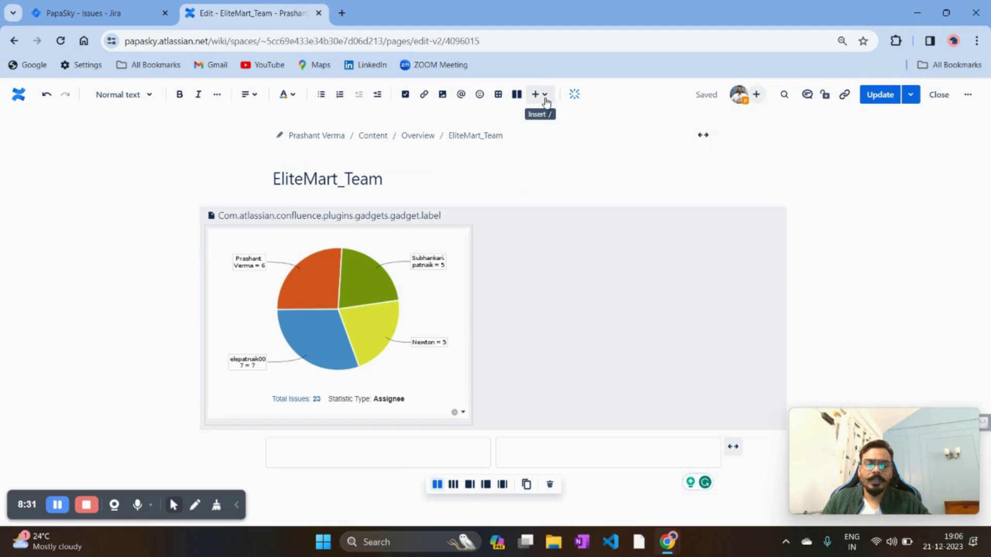
click(546, 101)
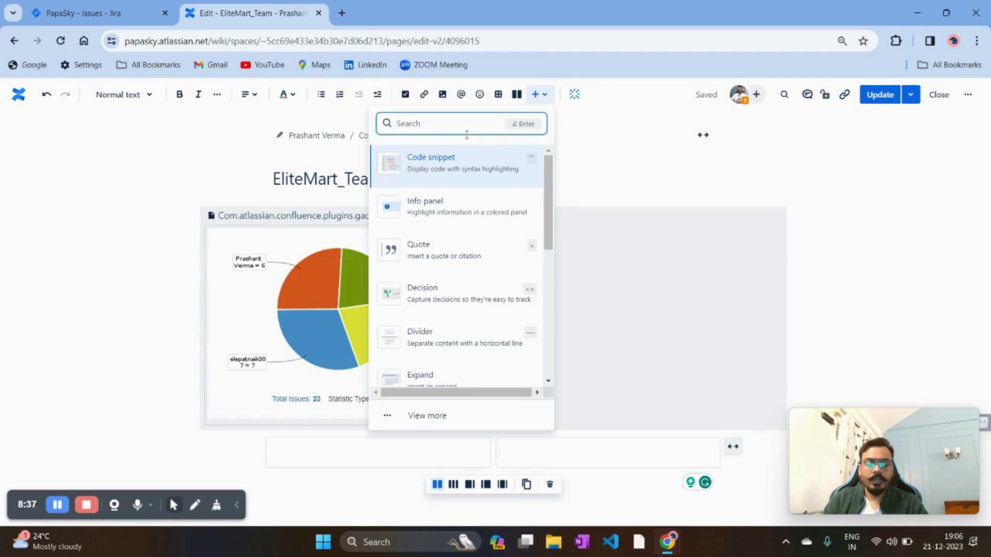
text(gadjet)
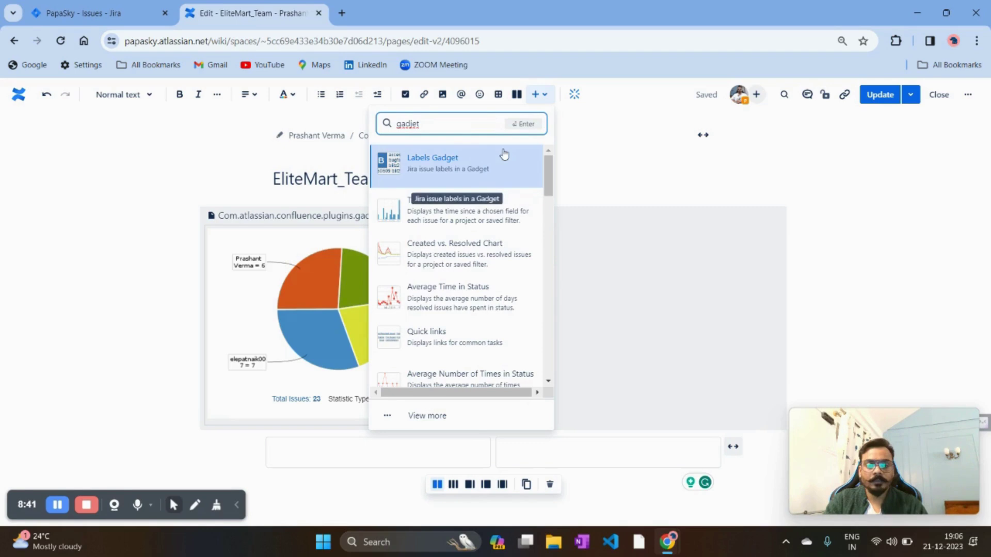
scroll(504, 230, down, 5)
scroll(504, 230, down, 8)
click(442, 219)
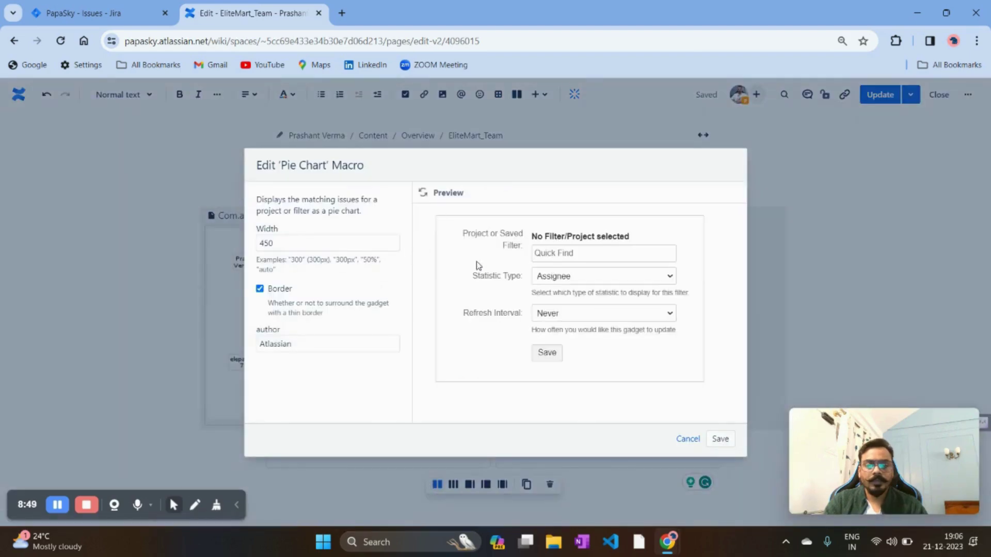
Base the second pie chart on the PapaSky_DefectList saved filter and set its statistic type to Status.
click(560, 255)
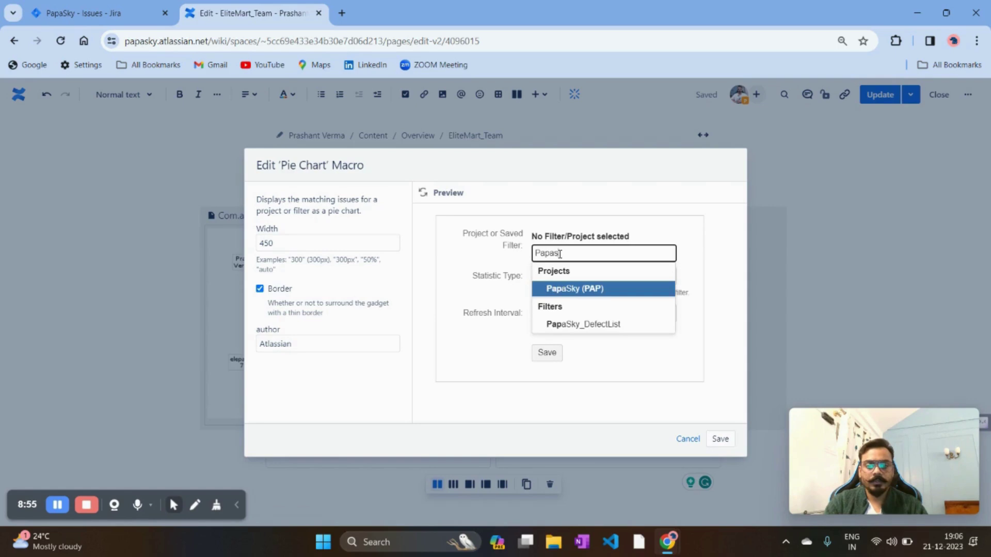
click(586, 323)
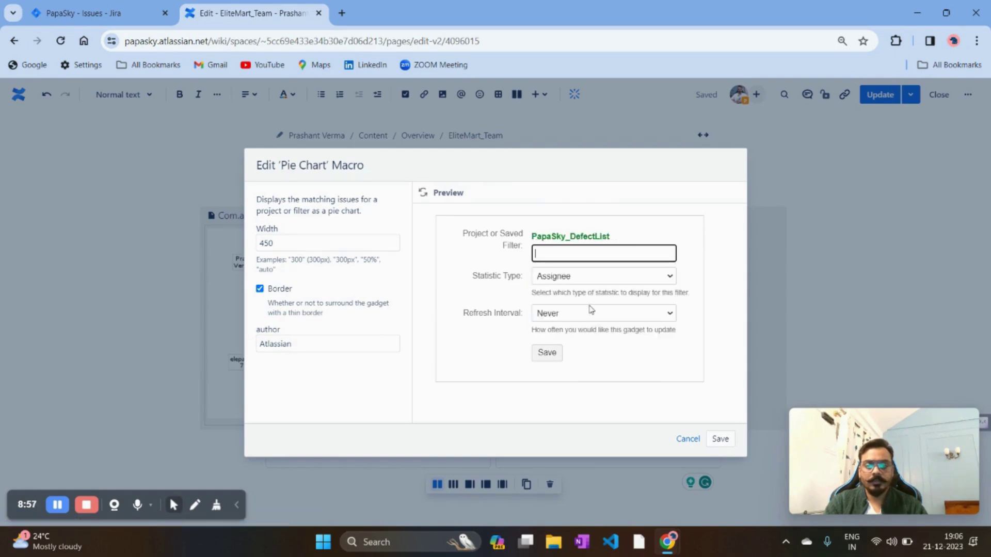
click(606, 279)
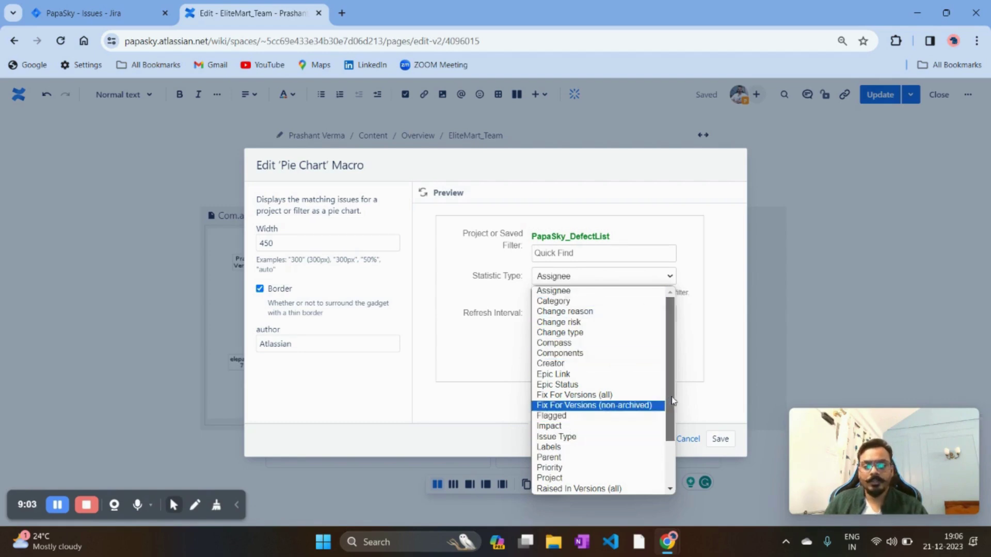
scroll(671, 401, down, 3)
click(583, 490)
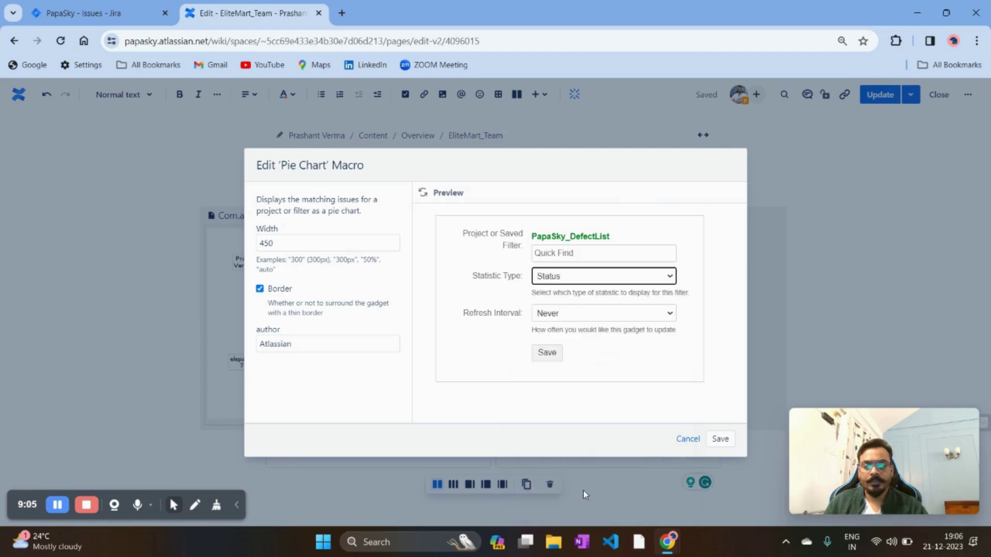
Set the second pie chart's refresh interval to Every 15 Minutes, save the gadget configuration, and add the macro to the page.
click(590, 316)
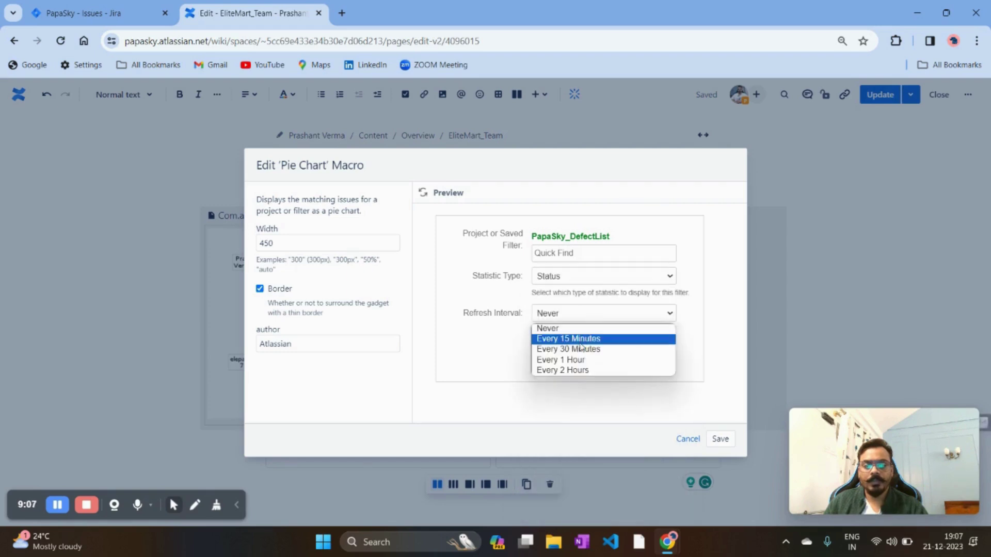
click(577, 339)
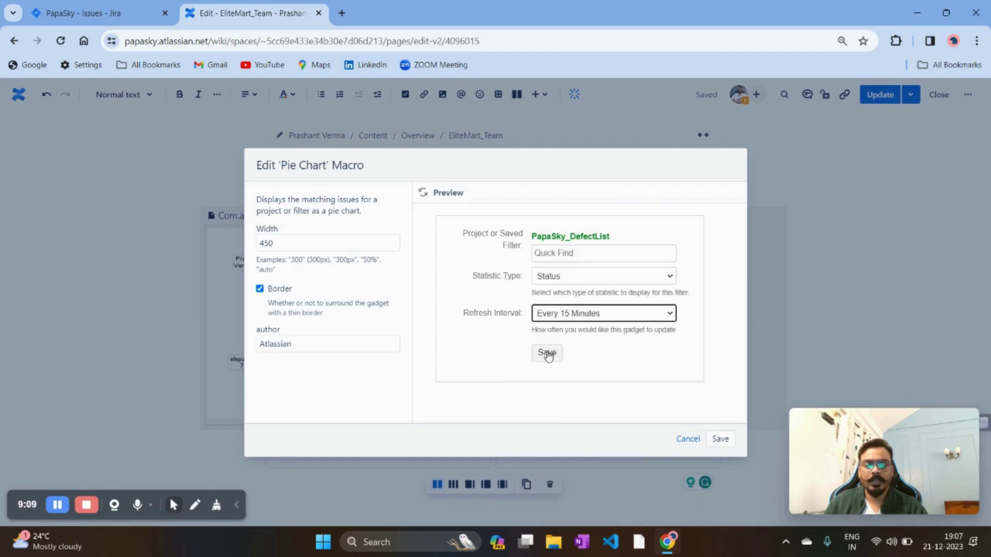
click(548, 354)
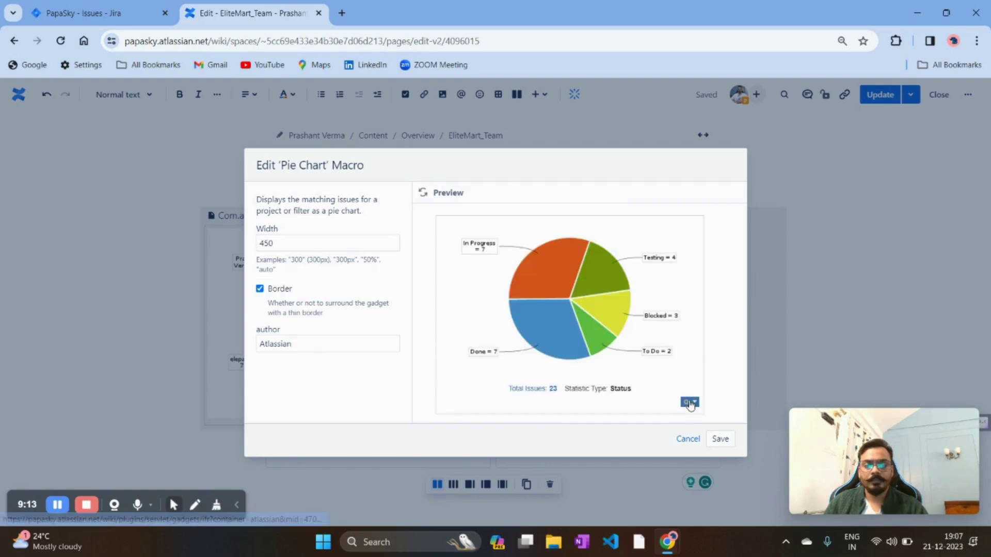
click(721, 439)
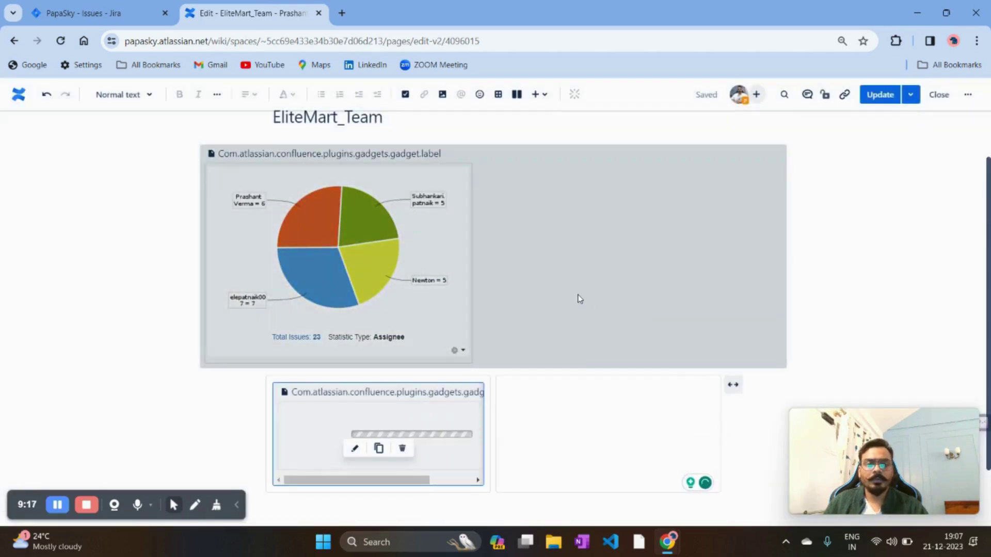
Set the two-column layout holding the Status pie chart to the wide width and publish the updated page.
scroll(588, 266, down, 4)
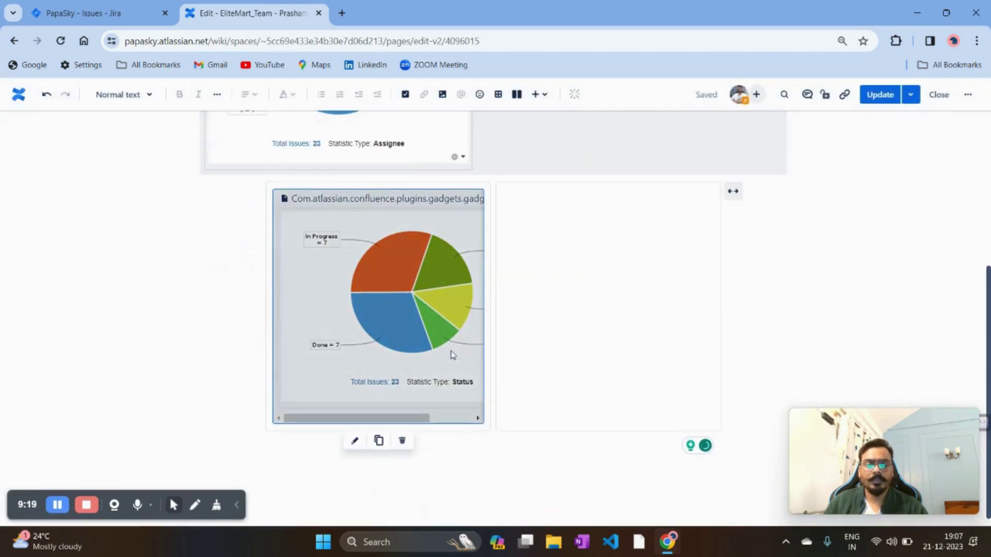
mouse_move(388, 419)
mouse_down()
mouse_move(415, 425)
mouse_move(404, 427)
mouse_up()
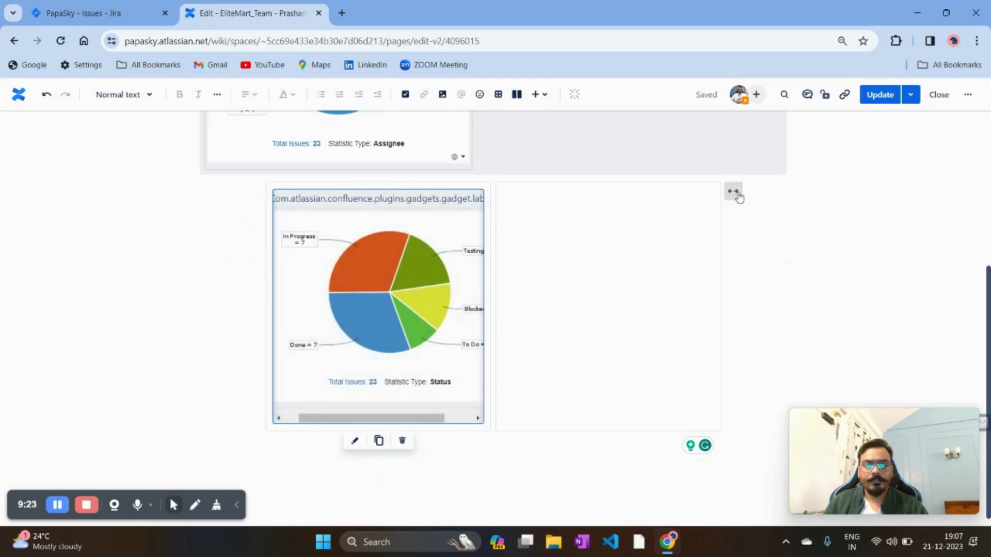
click(733, 191)
scroll(467, 289, up, 3)
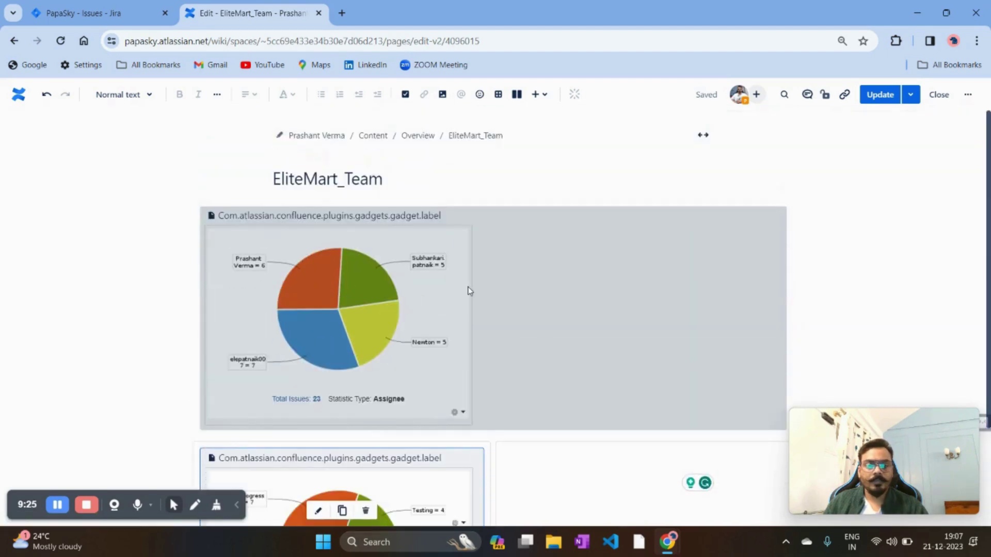
scroll(454, 304, down, 4)
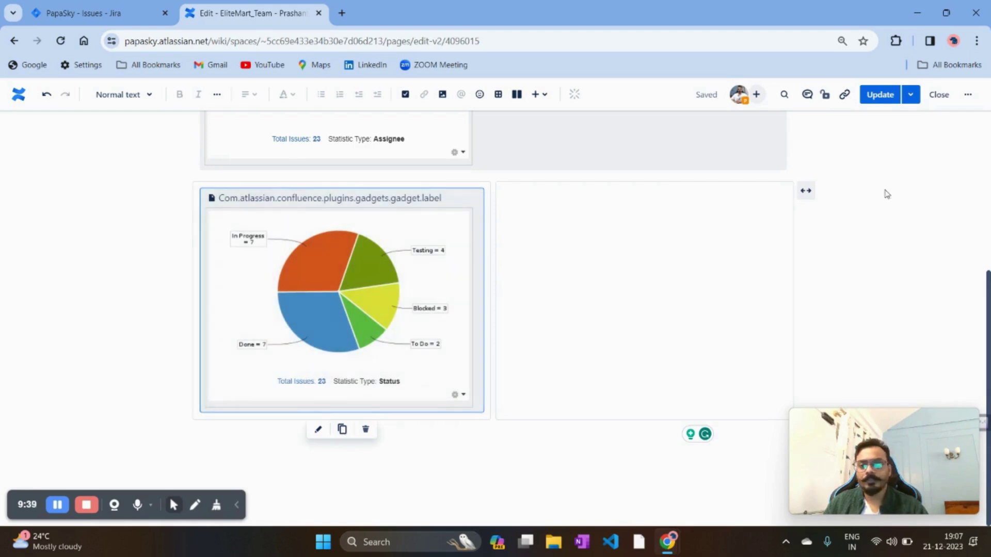
click(878, 96)
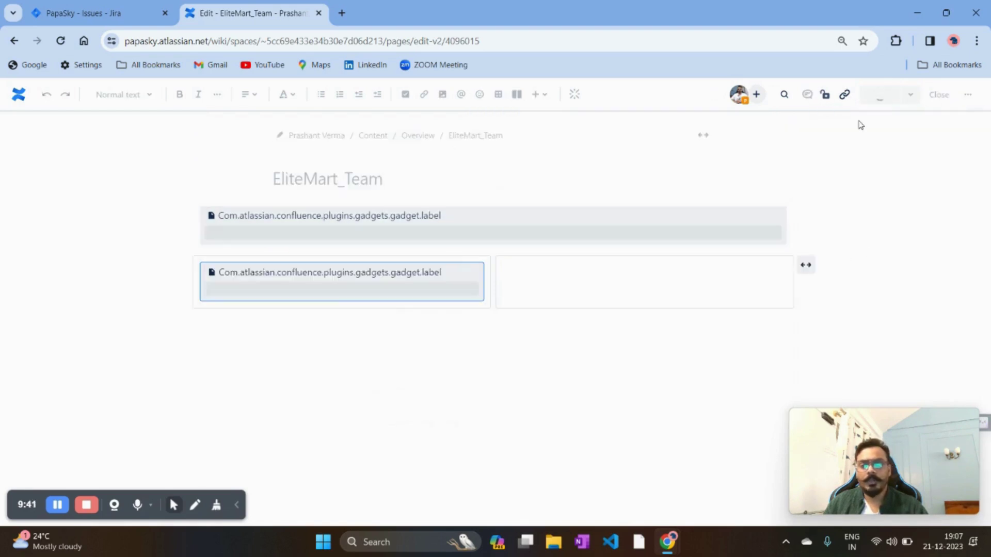
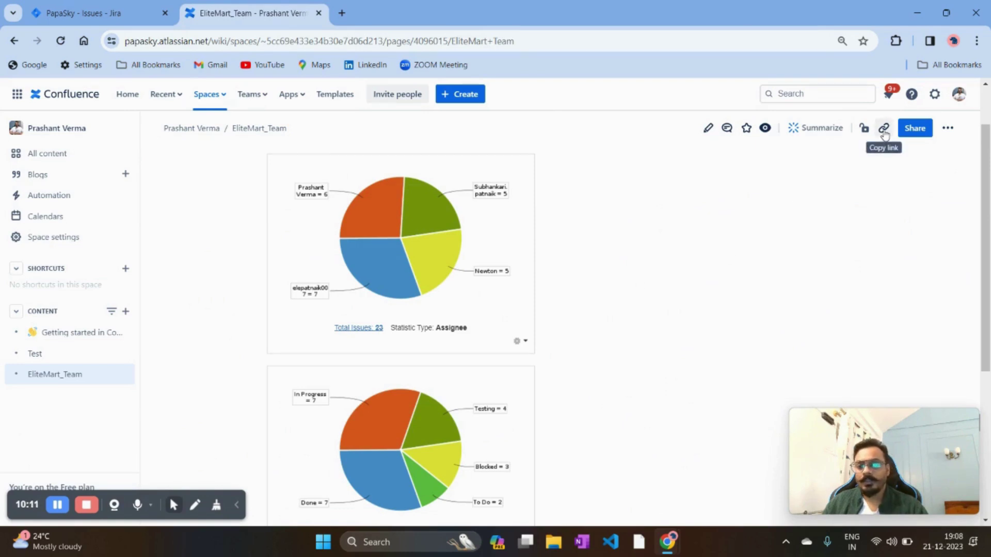
Try to share the page with PapaSky Team and look through the other groups available as recipients.
click(916, 132)
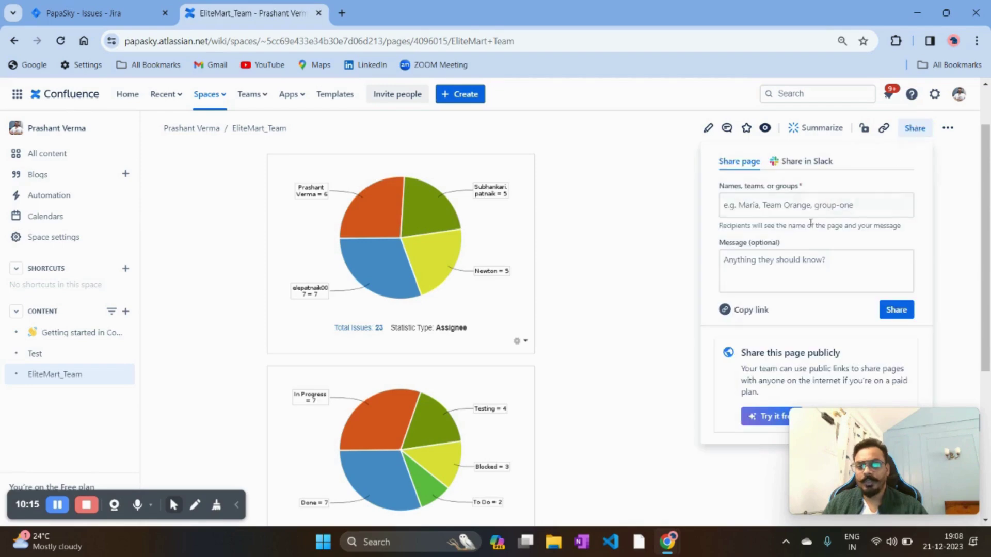
click(797, 209)
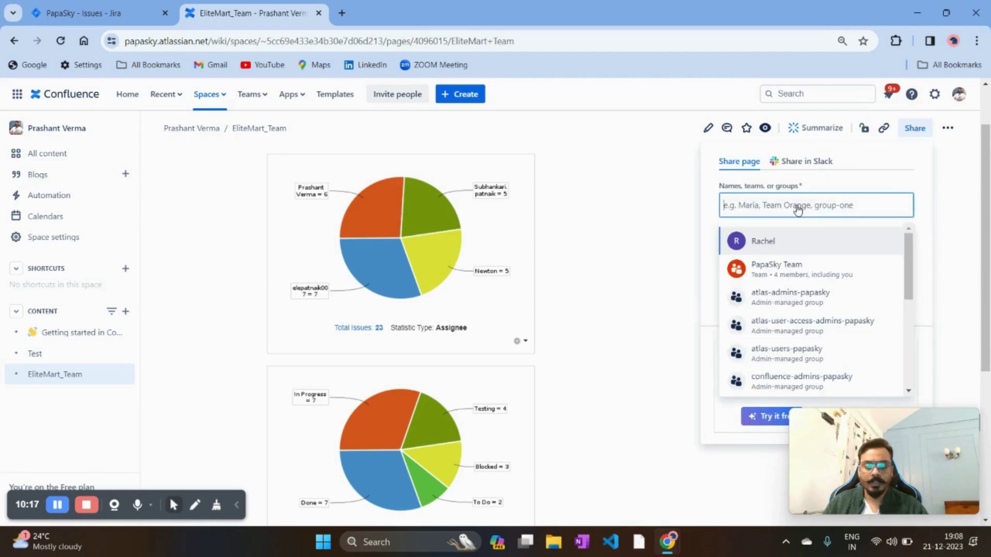
click(788, 275)
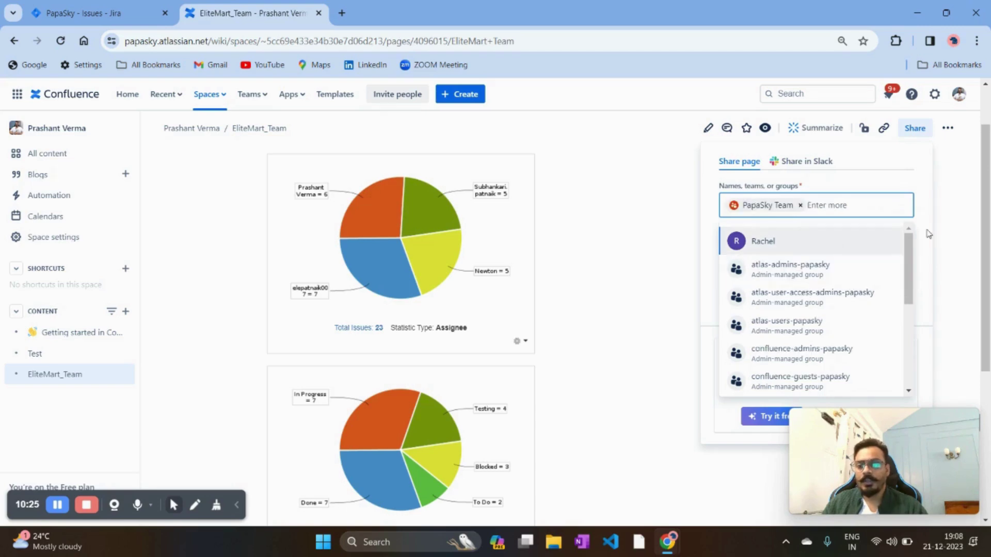
drag(945, 417, 963, 485)
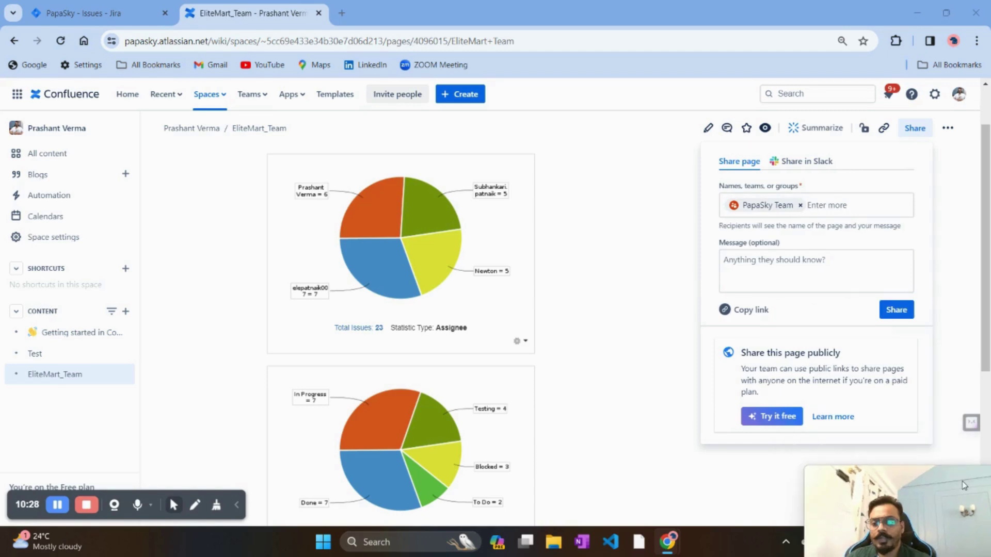
click(896, 312)
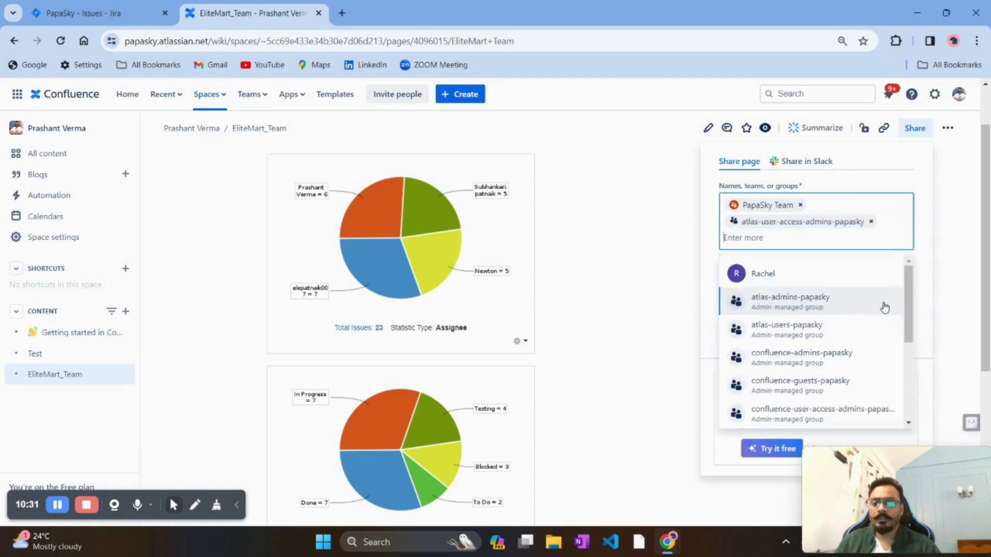
scroll(866, 297, down, 1)
scroll(858, 290, down, 1)
scroll(878, 303, down, 2)
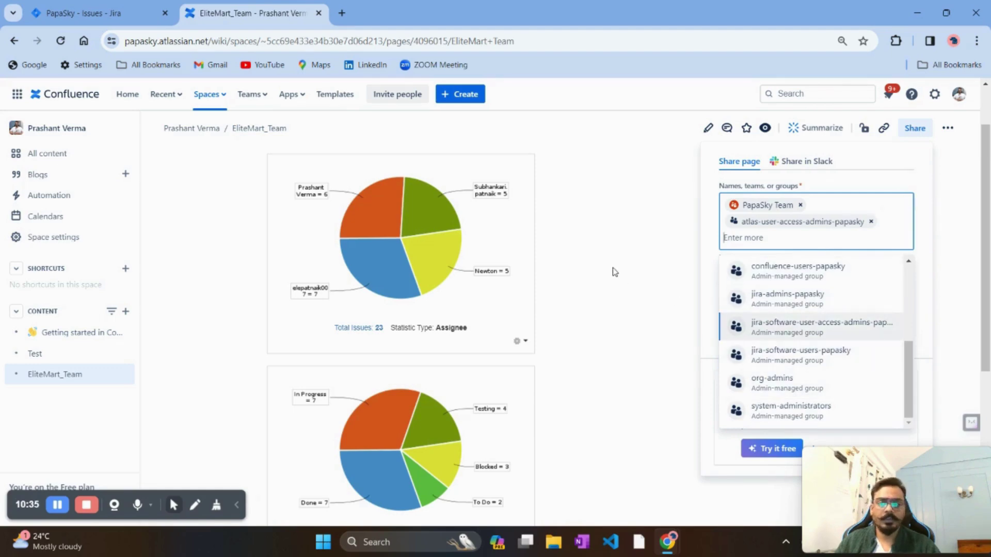
click(951, 257)
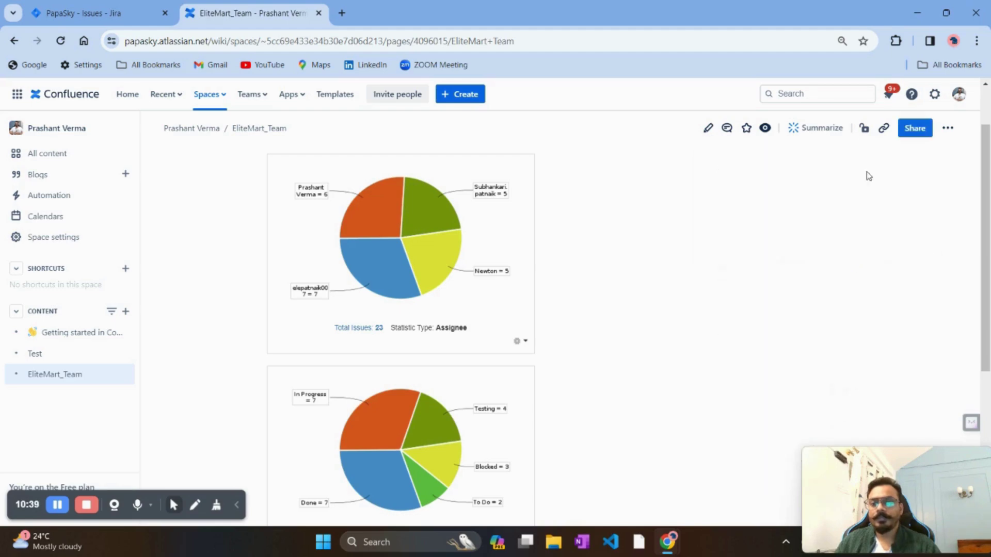
Copy the link to the published EliteMart_Team page.
click(884, 130)
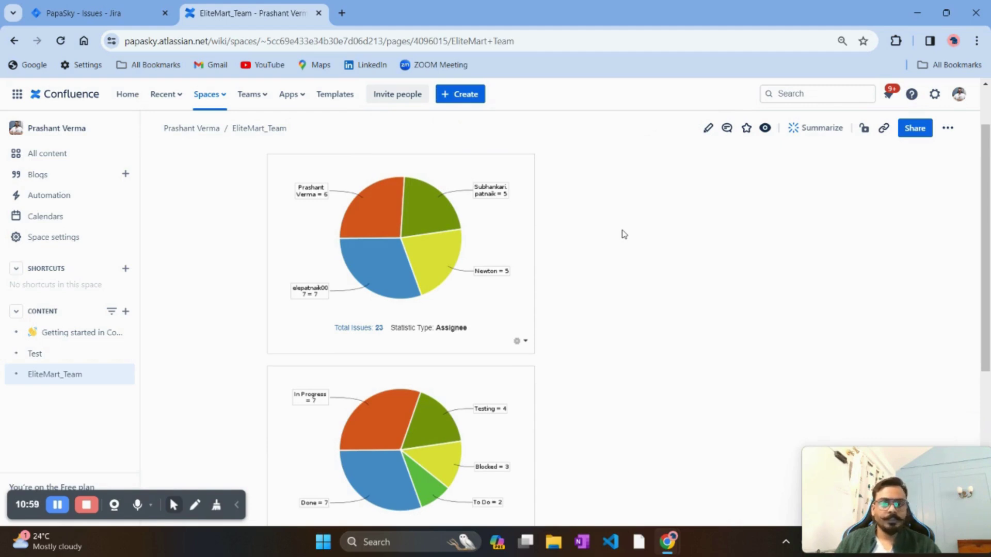
Reopen the page for editing and move the Assignee pie chart into the empty column beside the Status pie chart.
click(707, 128)
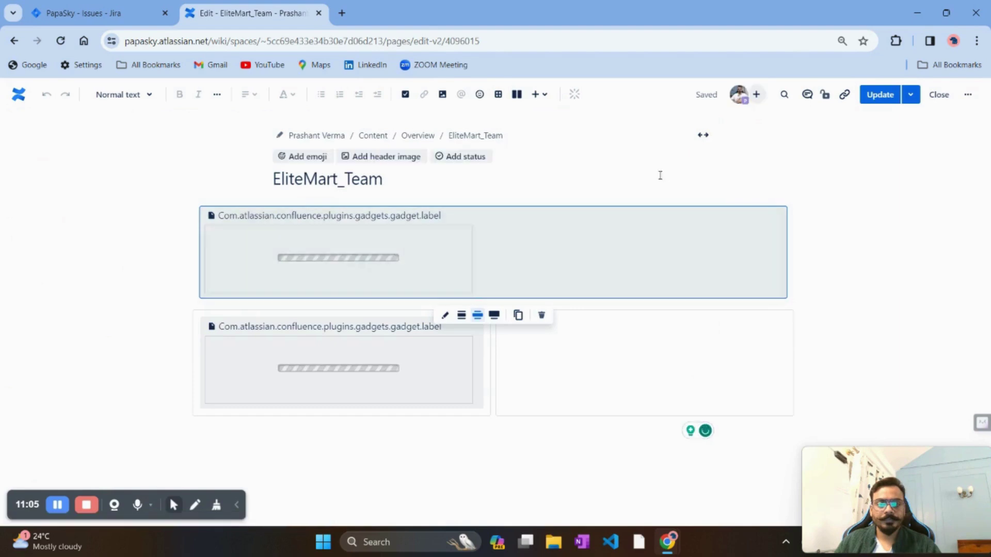
scroll(651, 151, down, 2)
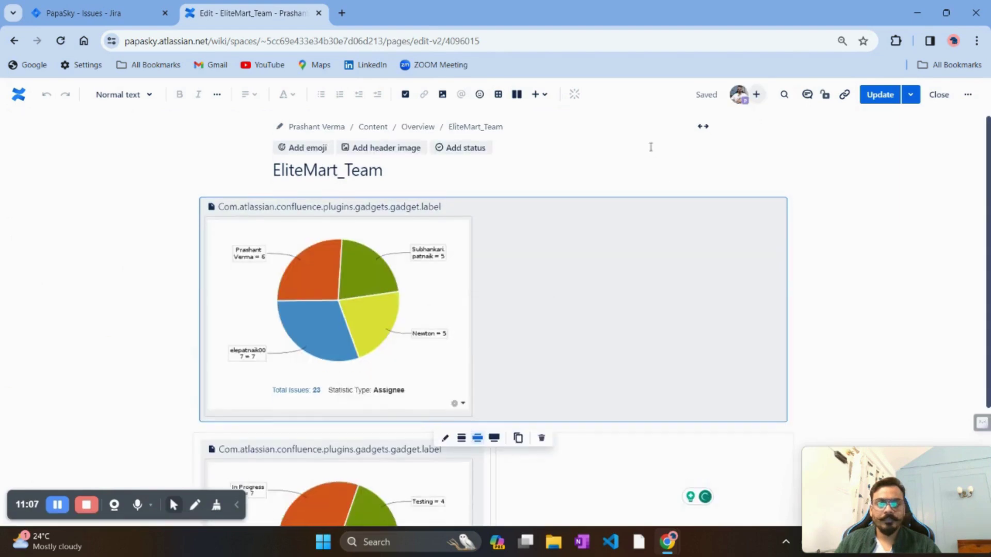
scroll(616, 170, up, 2)
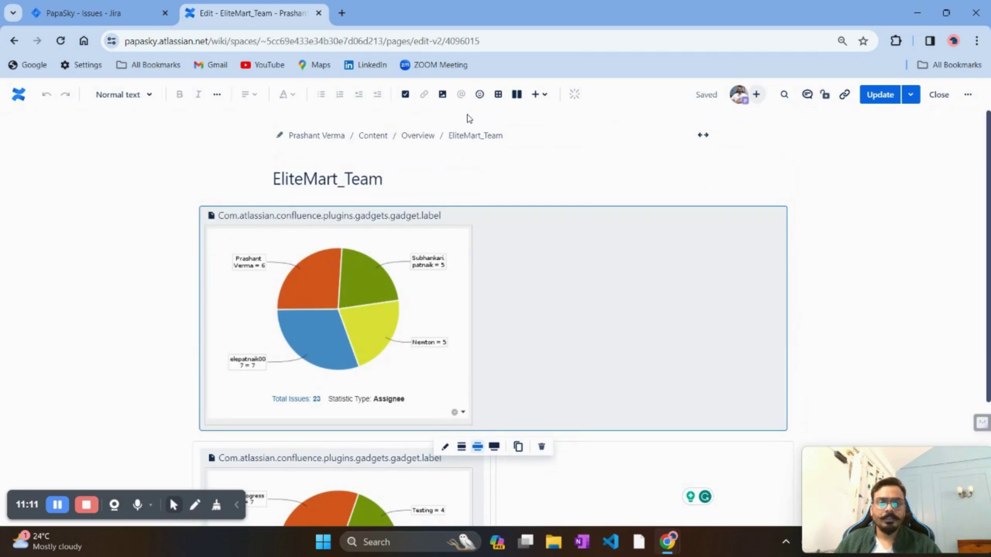
scroll(526, 348, down, 5)
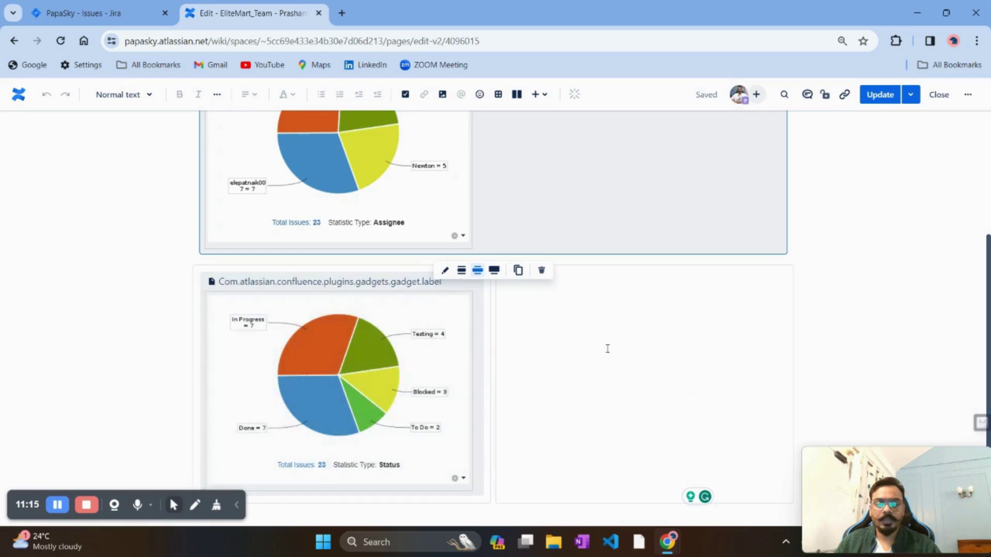
scroll(608, 348, up, 5)
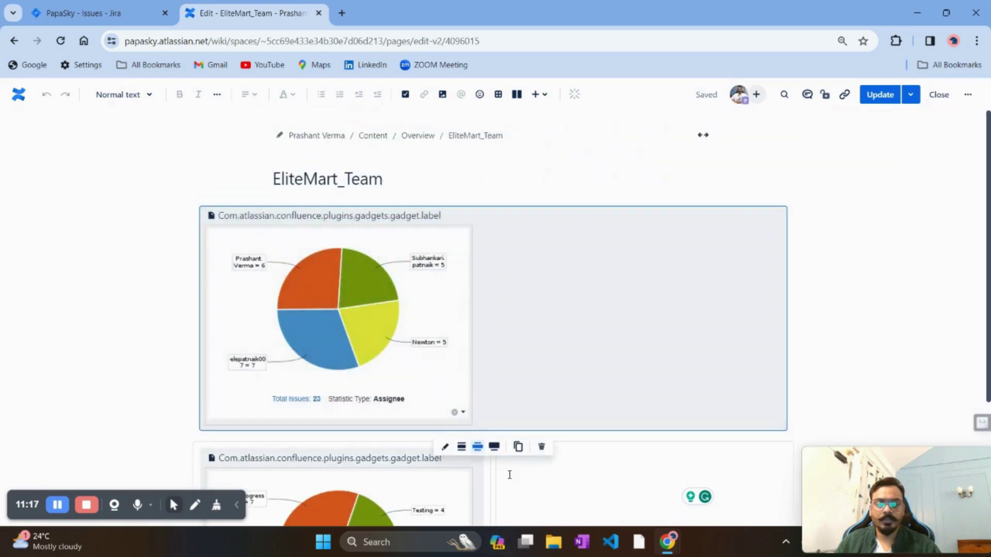
scroll(533, 470, down, 5)
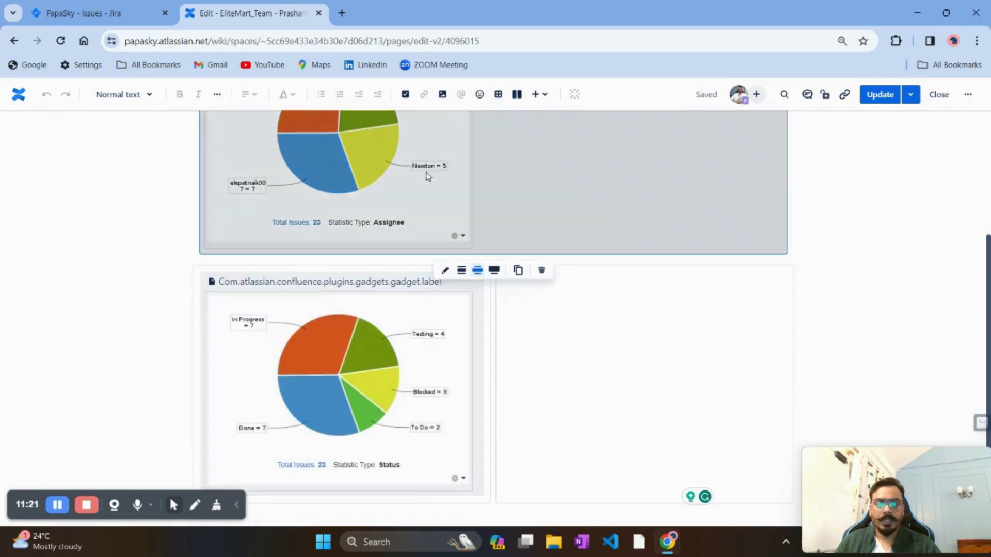
drag(388, 199, 576, 376)
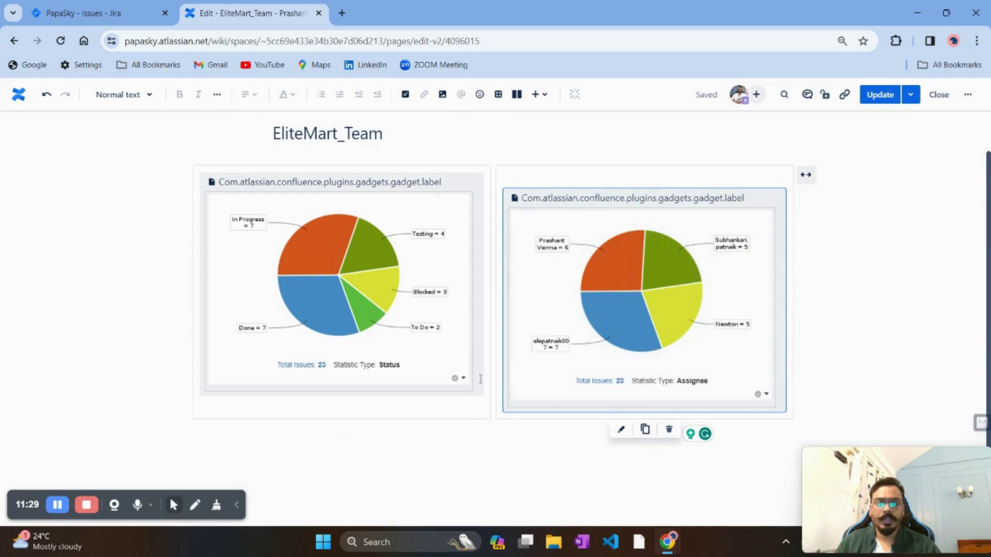
Add a new layout section below the two pie charts and set it to three columns.
click(516, 94)
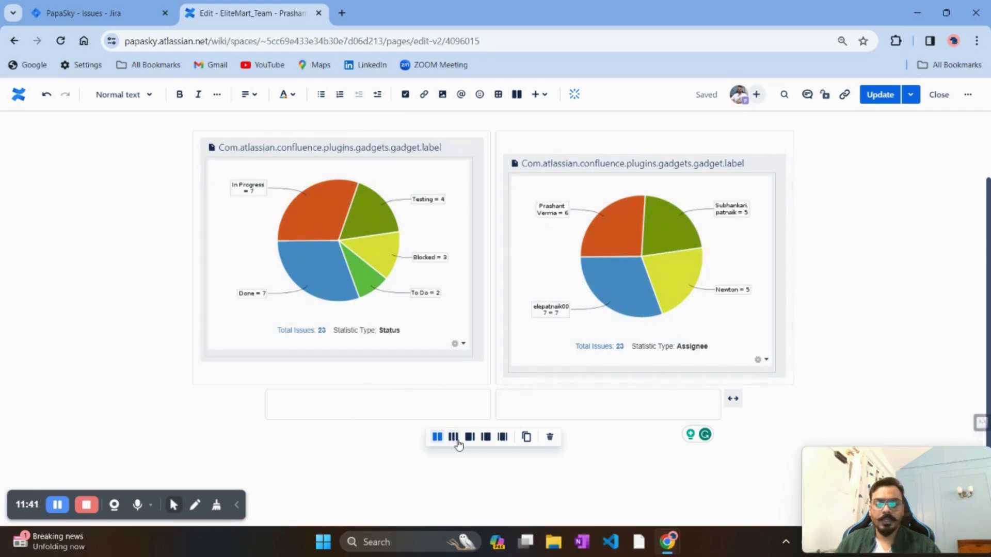
click(453, 438)
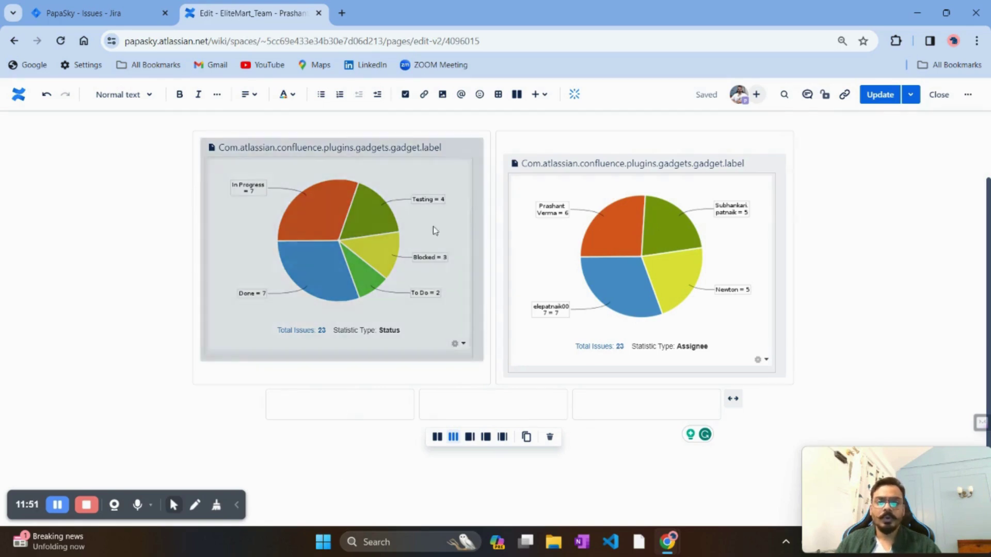
Search the insertable elements for "gadjet" and insert a Two Dimensional Filter Statistics gadget into the first column of the new three-column section.
click(546, 96)
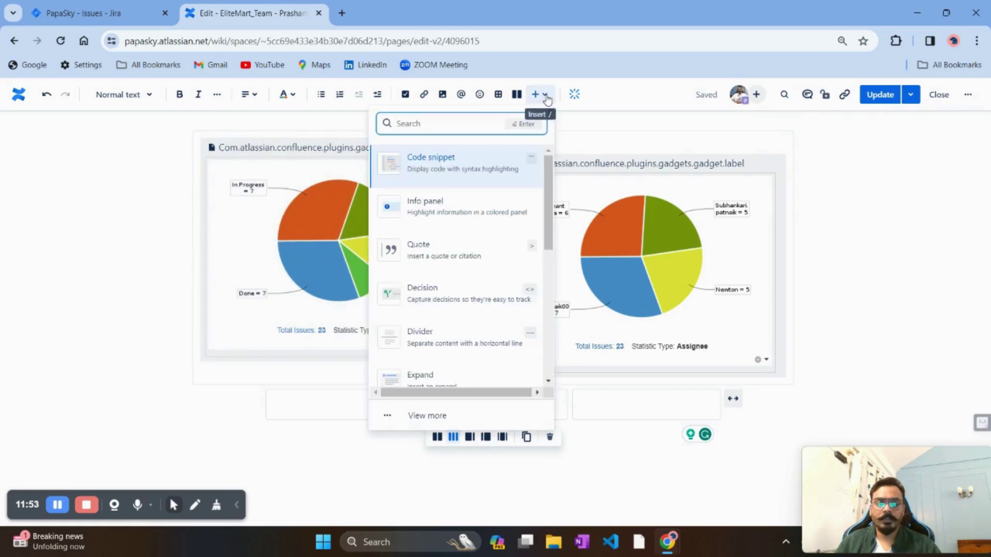
text(ga)
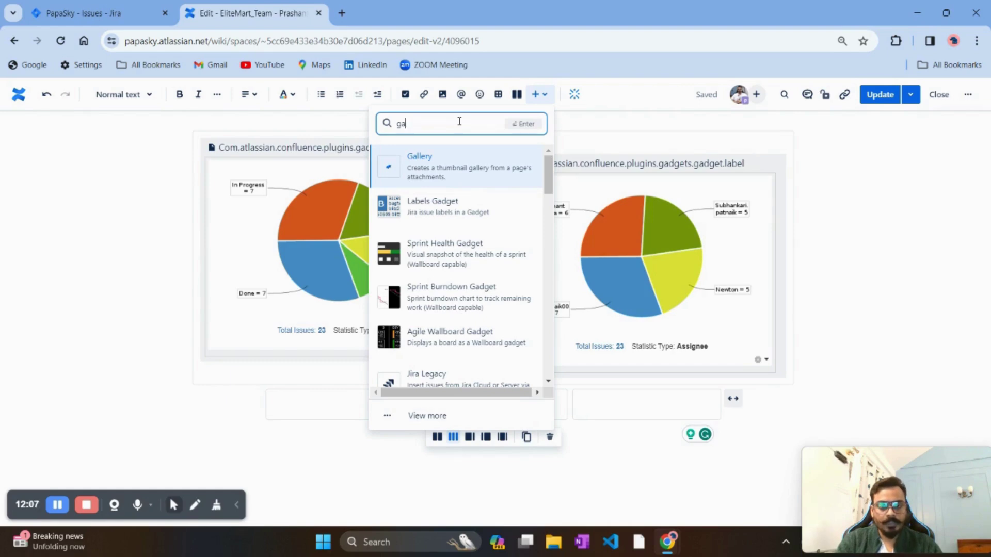
text(djet)
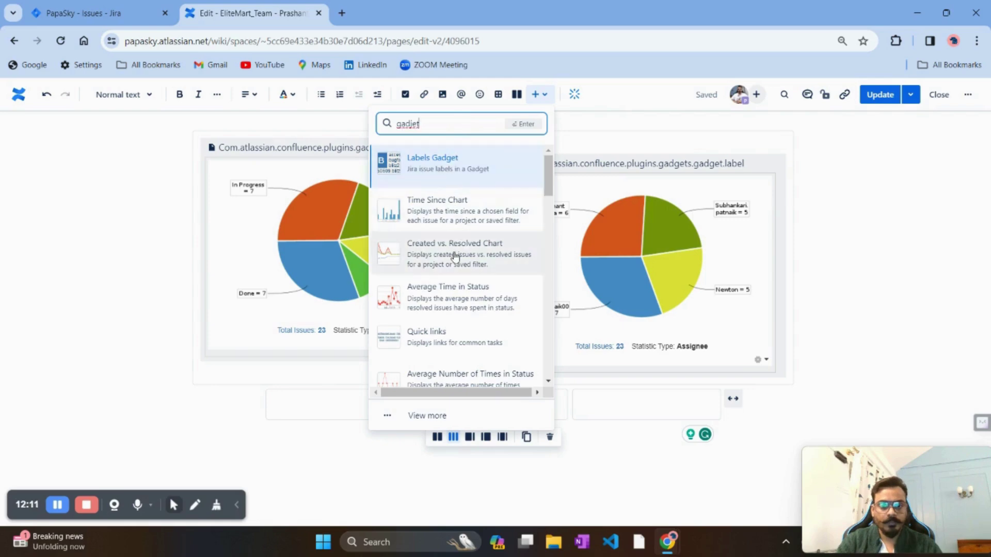
scroll(454, 258, down, 3)
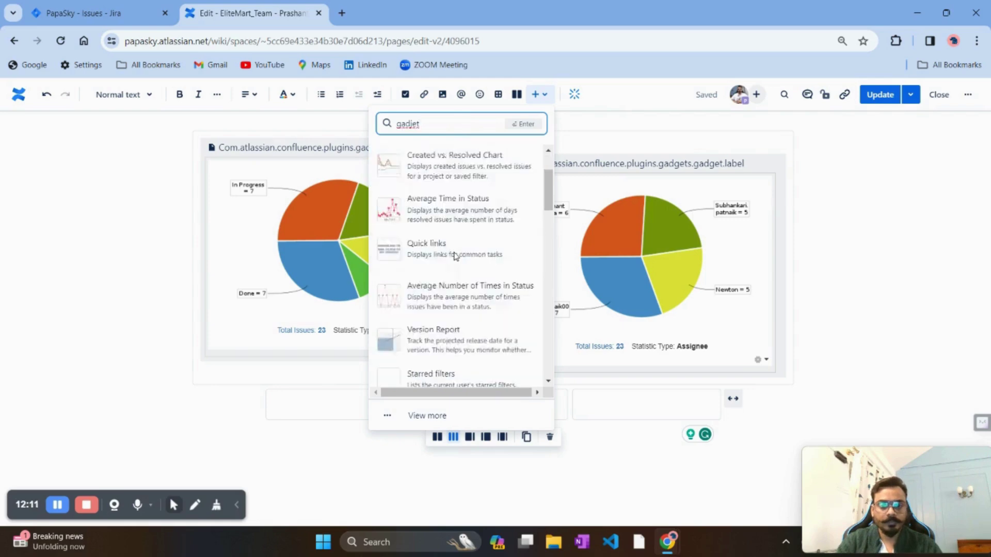
scroll(454, 255, down, 8)
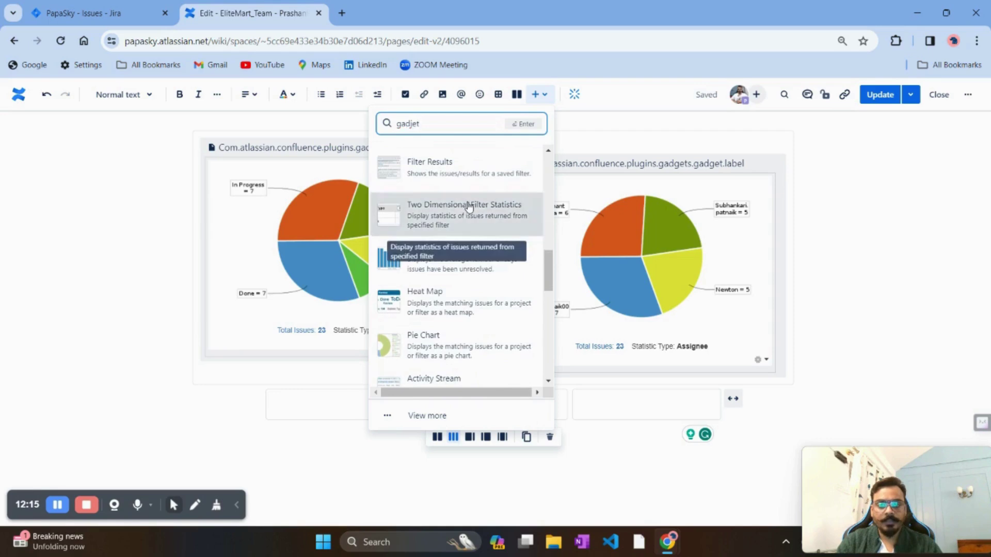
click(468, 207)
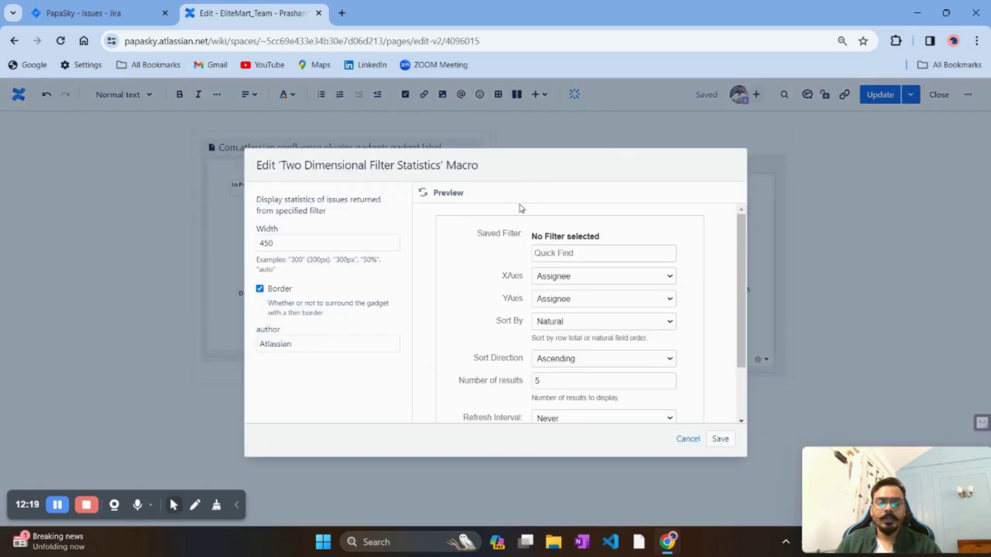
Base the gadget on the saved filter PapaSky_DefectList, with Status on the X axis and Assignee on the Y axis.
click(580, 255)
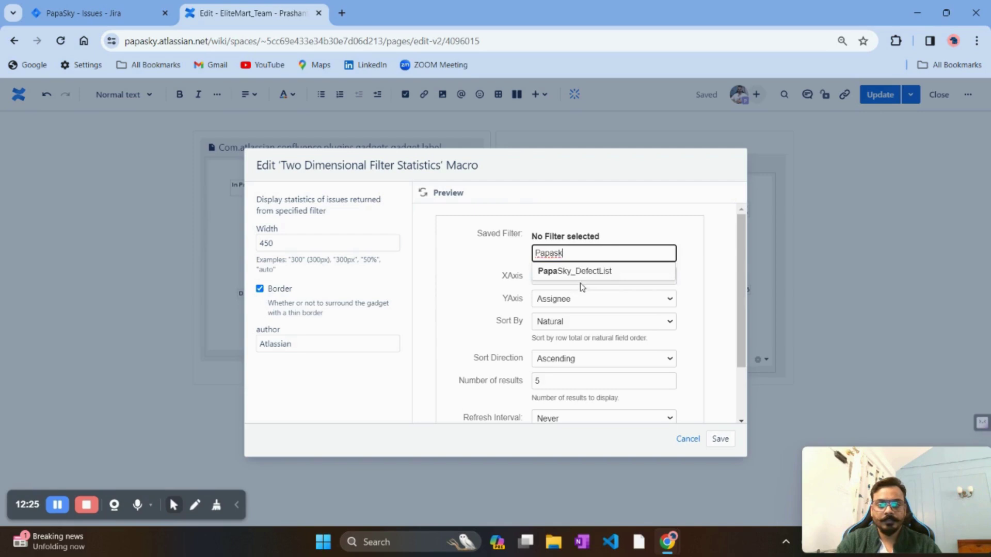
click(583, 277)
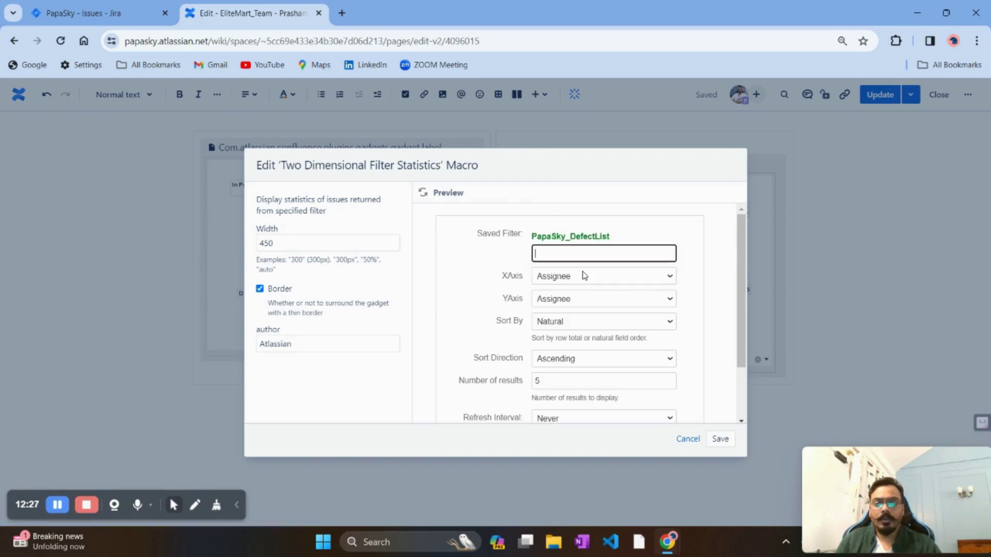
click(629, 280)
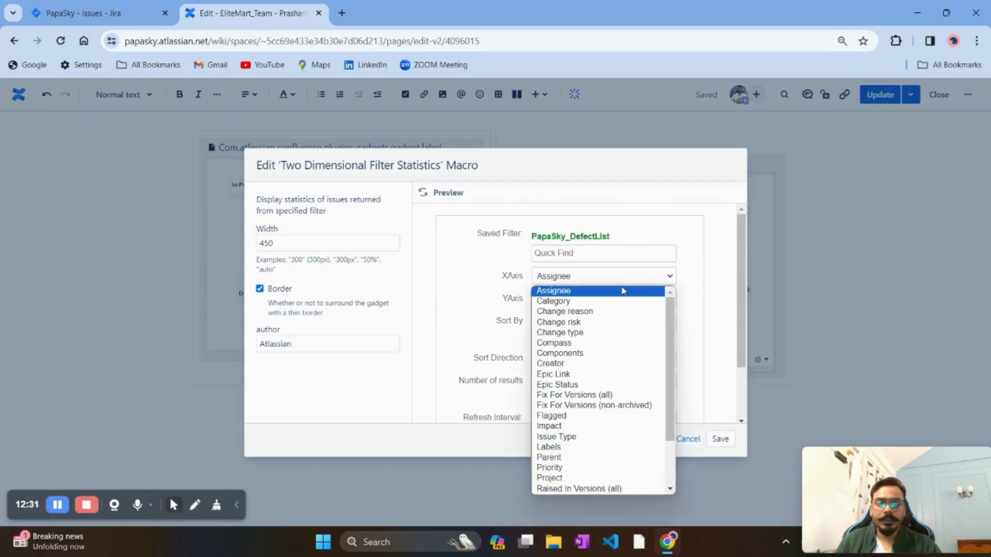
scroll(672, 406, down, 2)
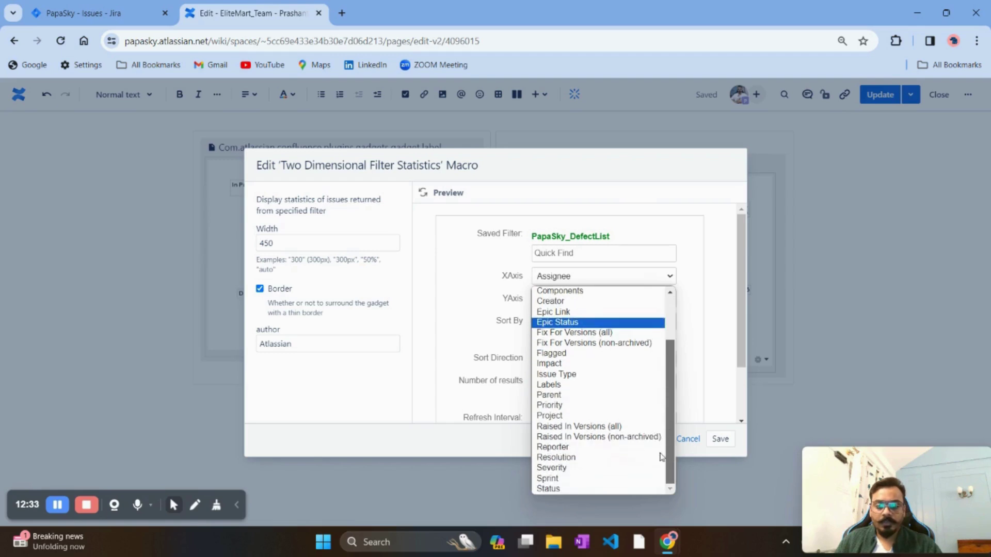
click(608, 490)
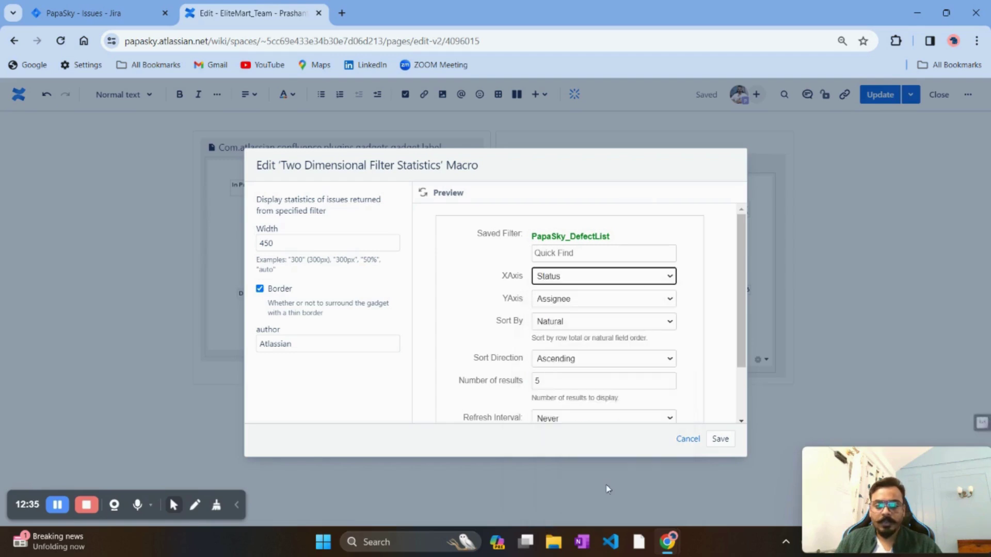
click(628, 301)
drag(674, 442, 668, 487)
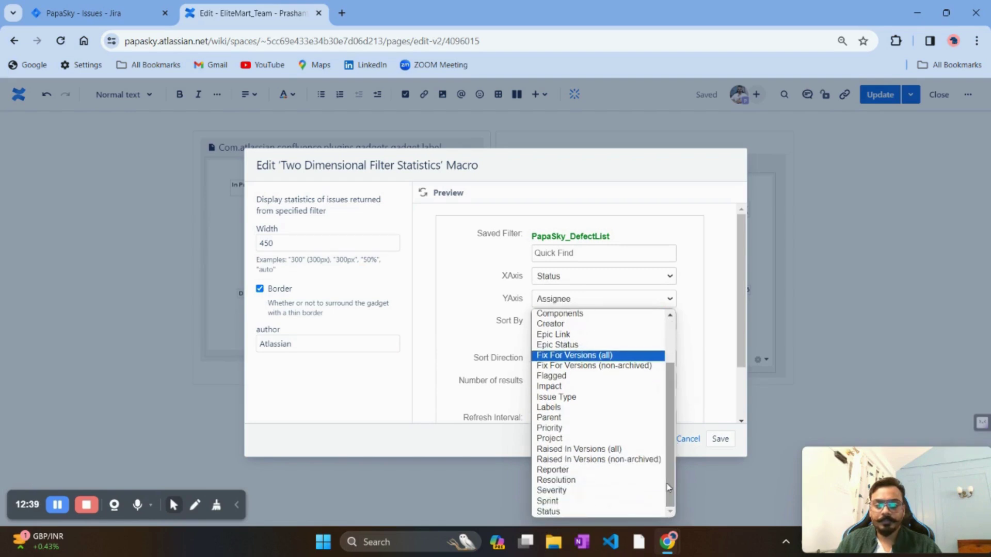
scroll(599, 408, up, 2)
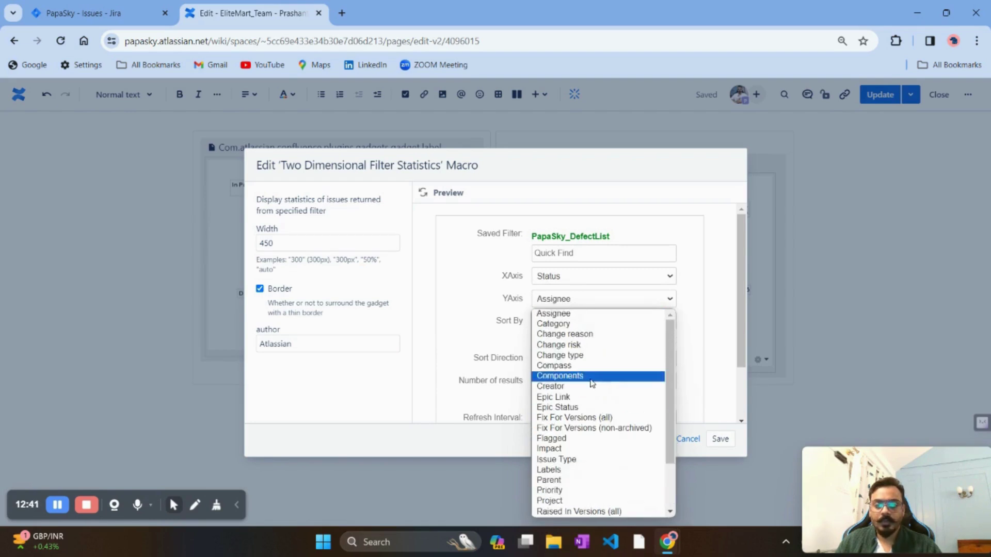
click(575, 315)
Set the number of results to 50 and the refresh interval to Every 15 Minutes, and save the gadget into the page.
scroll(582, 340, down, 1)
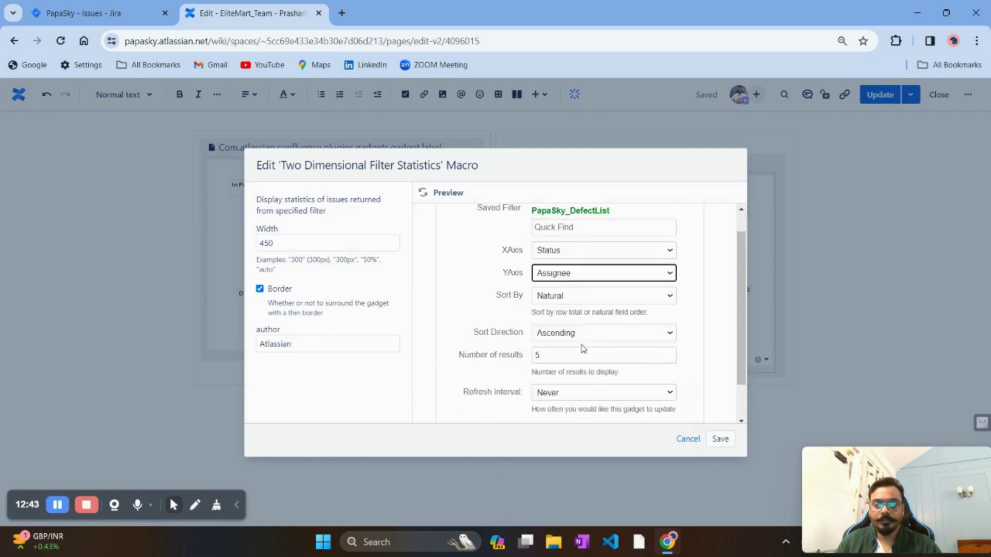
scroll(583, 349, down, 1)
click(584, 321)
text(0)
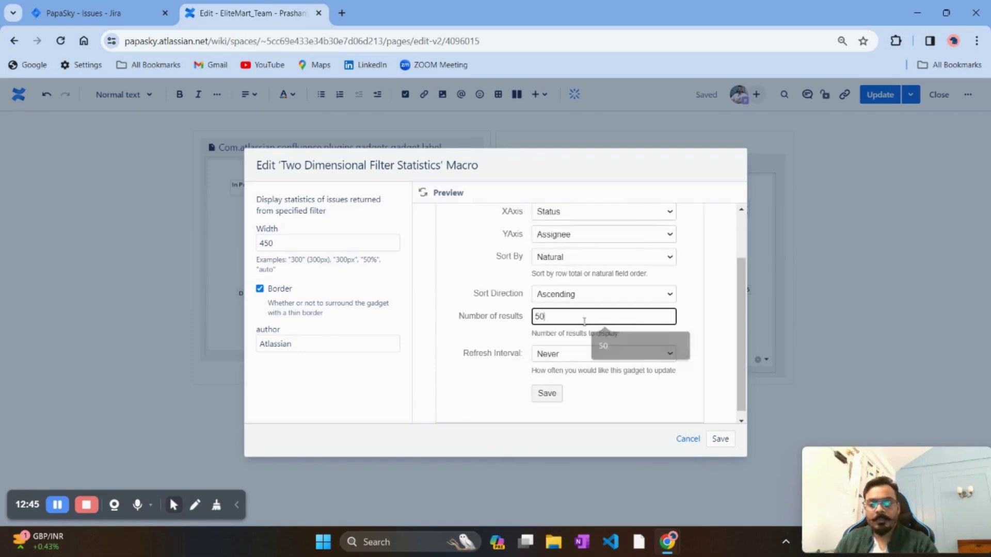
click(596, 360)
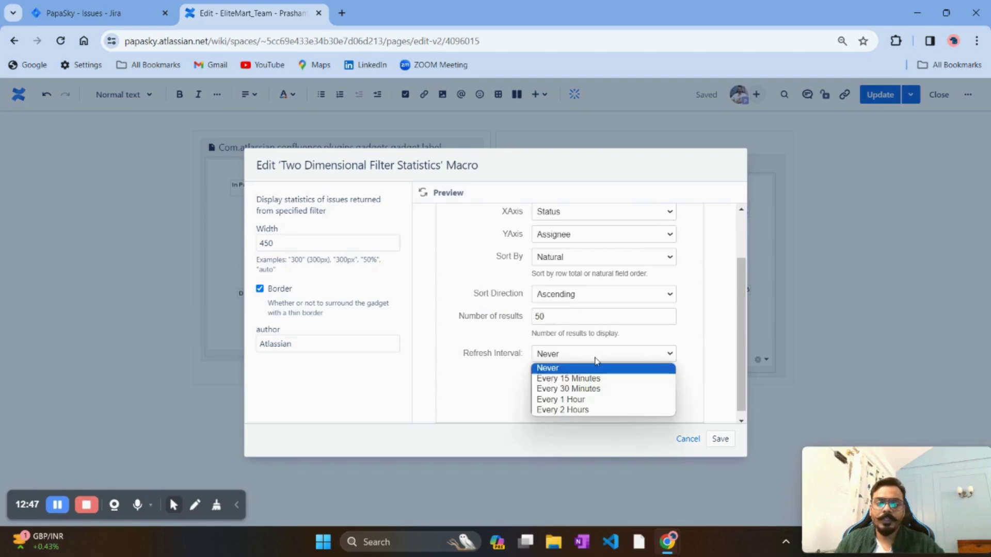
click(593, 378)
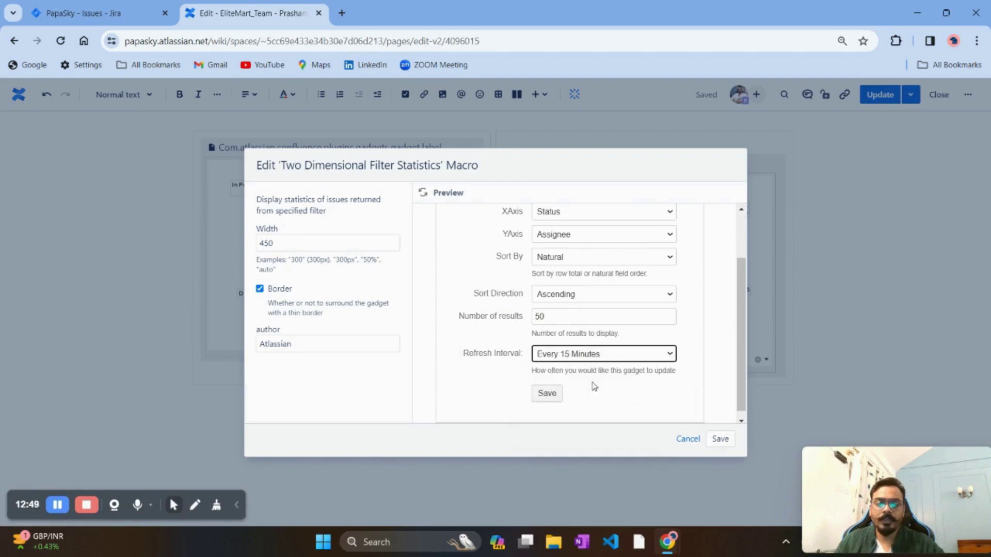
click(590, 299)
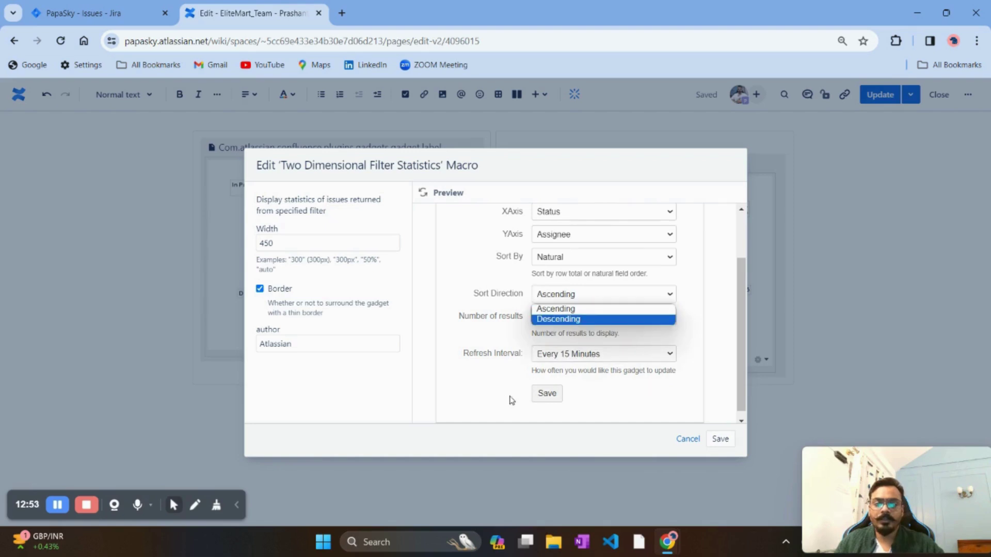
click(489, 393)
click(550, 397)
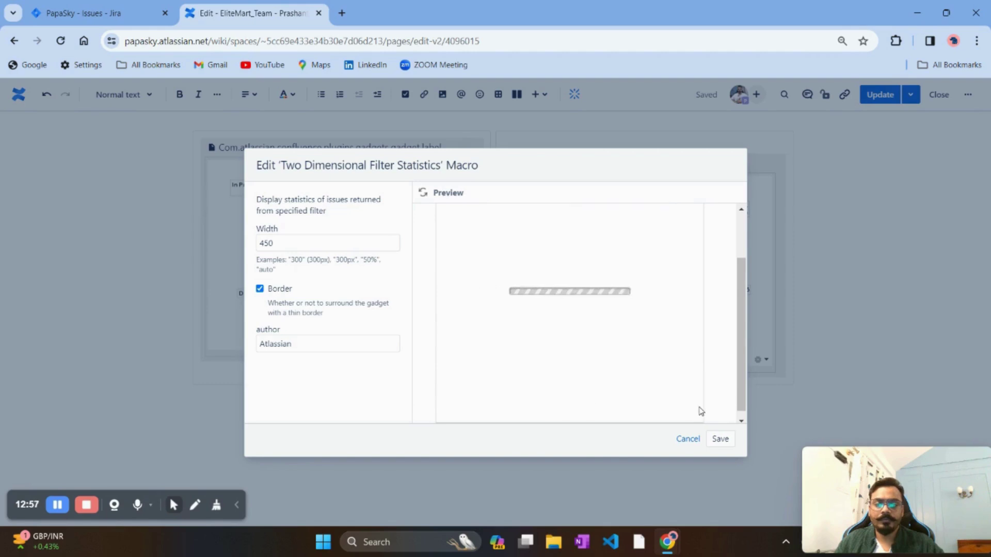
click(720, 440)
Widen the section holding the statistics table to match the pie chart section and change its layout to two equal columns.
scroll(596, 392, down, 2)
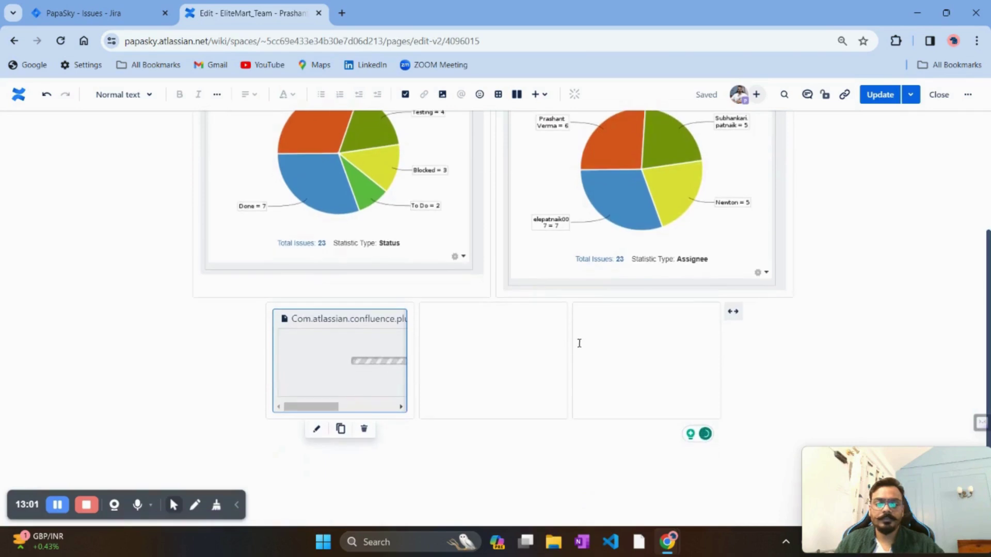
click(731, 319)
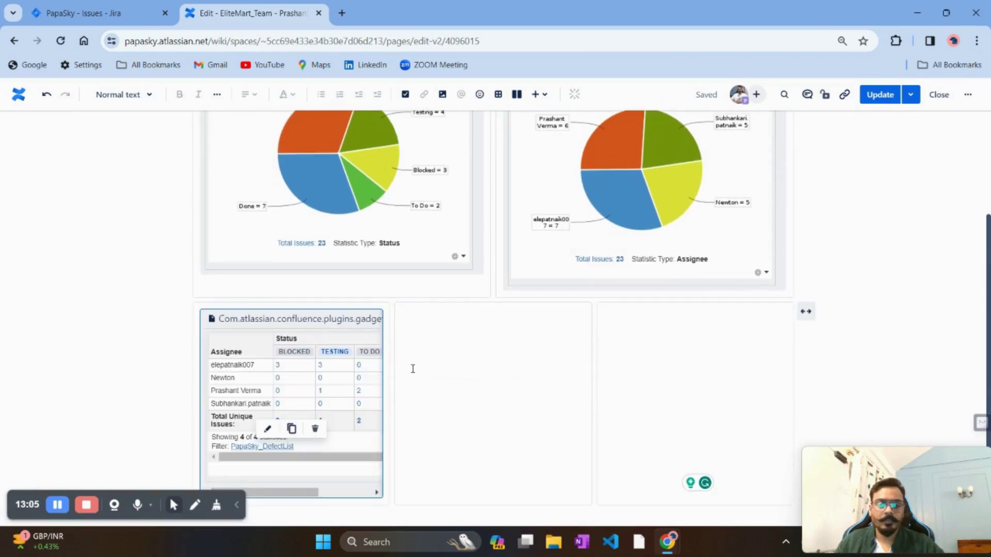
scroll(413, 368, down, 2)
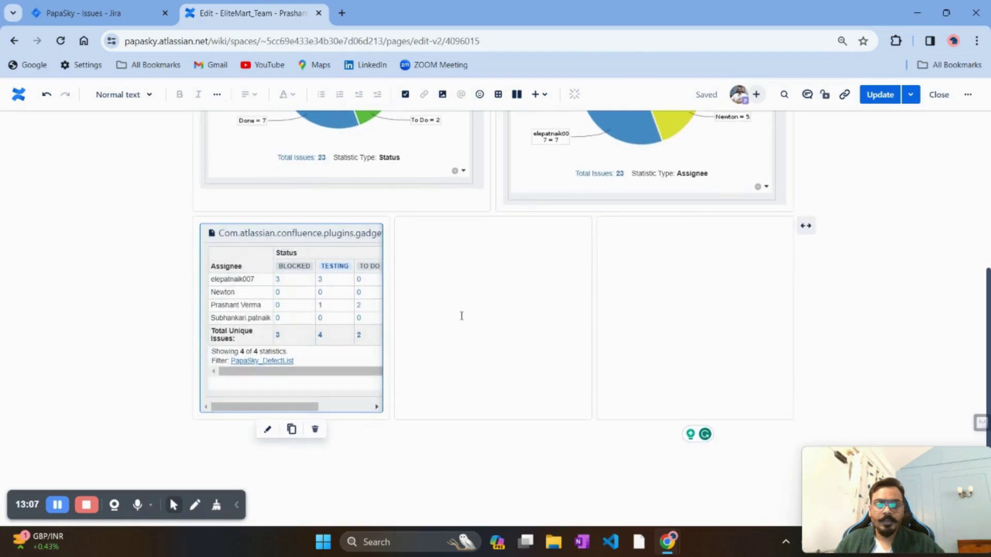
click(462, 316)
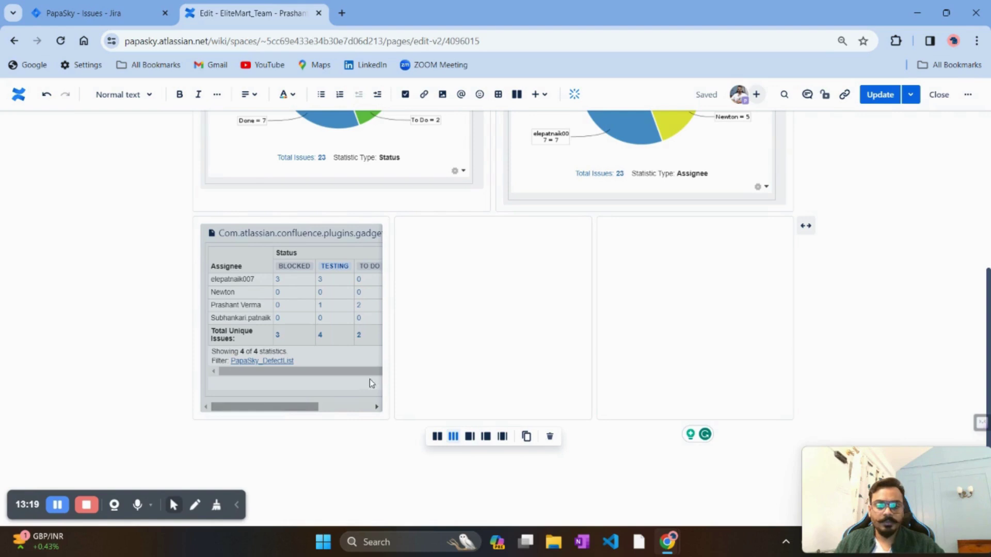
click(436, 437)
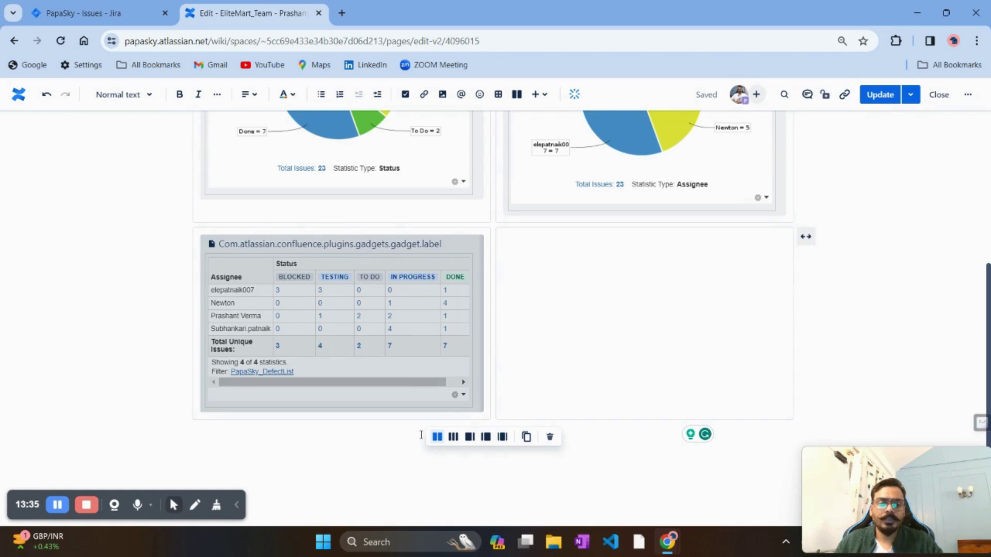
Publish the updated EliteMart_Team page and check the statistics table below the pie charts.
click(880, 94)
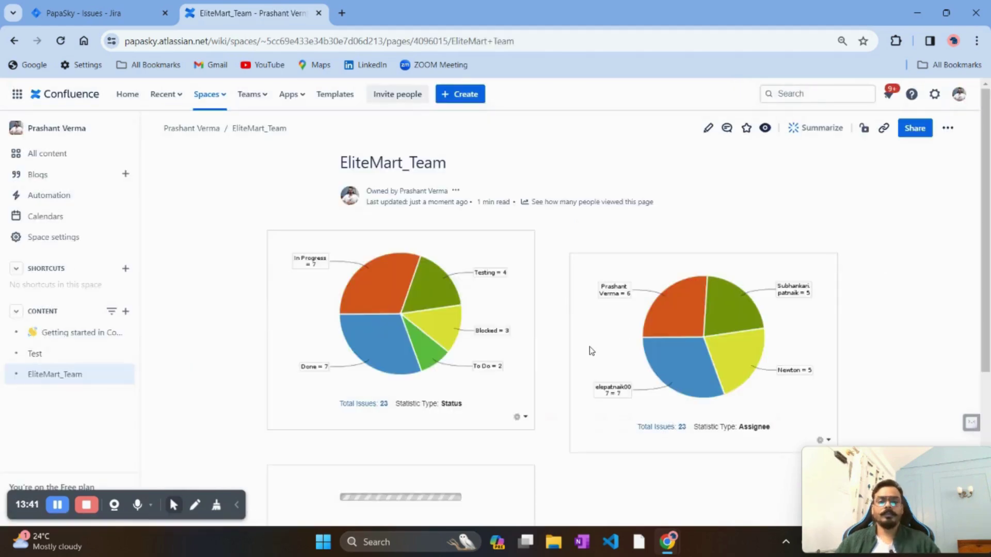
scroll(589, 351, down, 5)
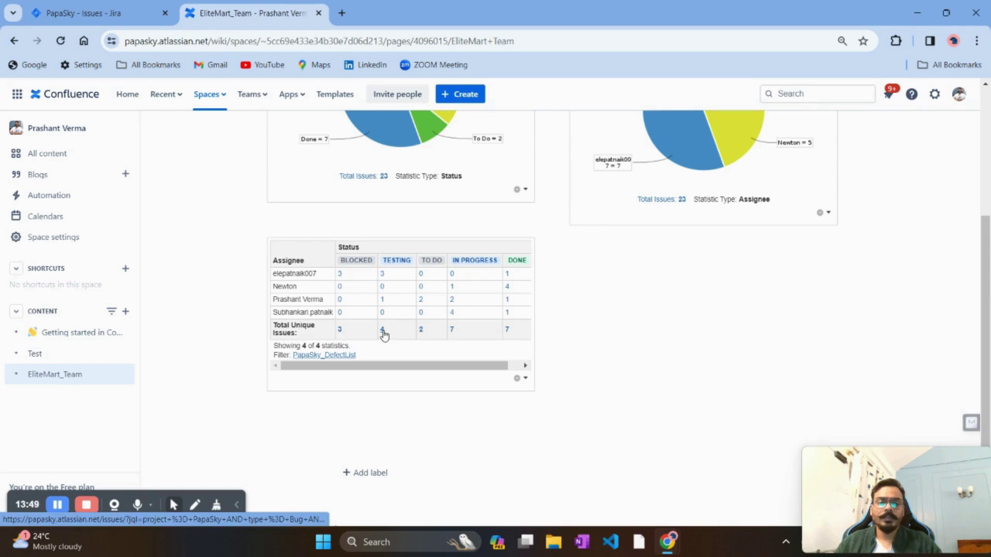
Open the first assignee's Blocked issues from the statistics table in a separate tab, review them, and return to the Confluence page's charts.
right_click(341, 274)
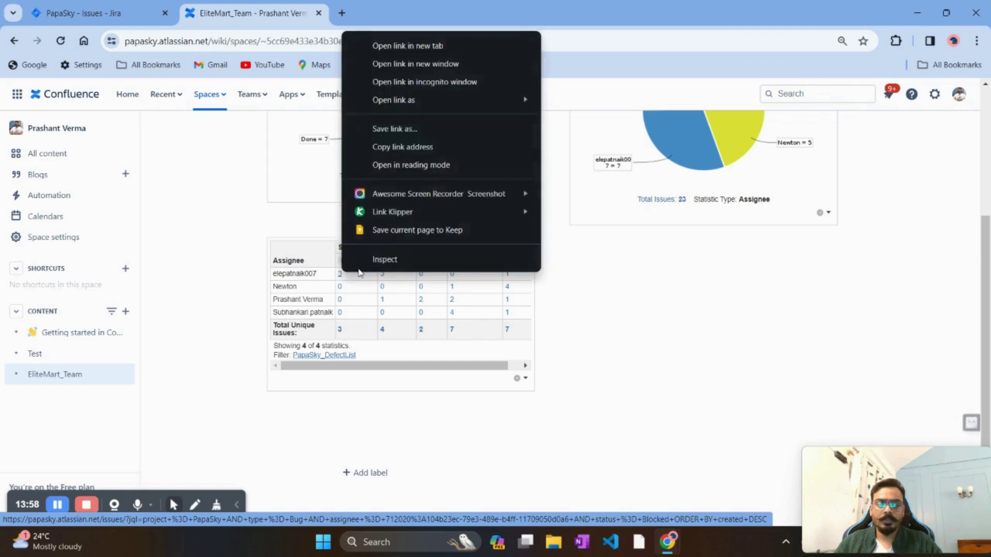
click(428, 49)
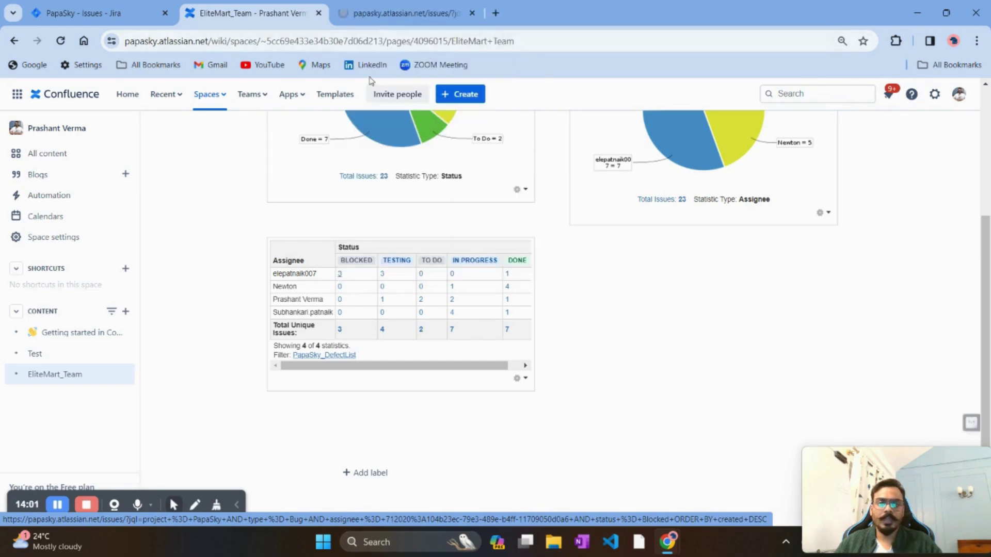
click(384, 14)
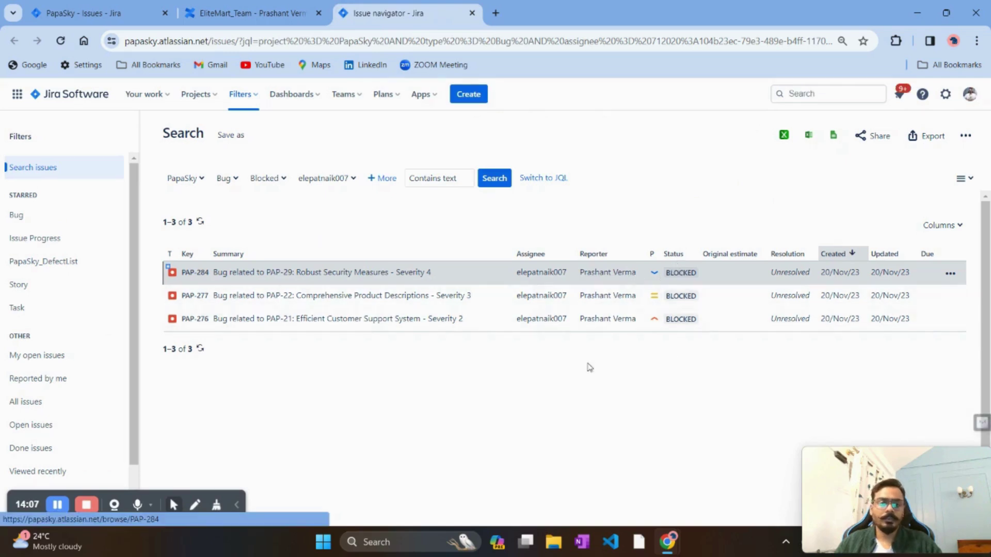
click(472, 13)
scroll(206, 429, up, 1)
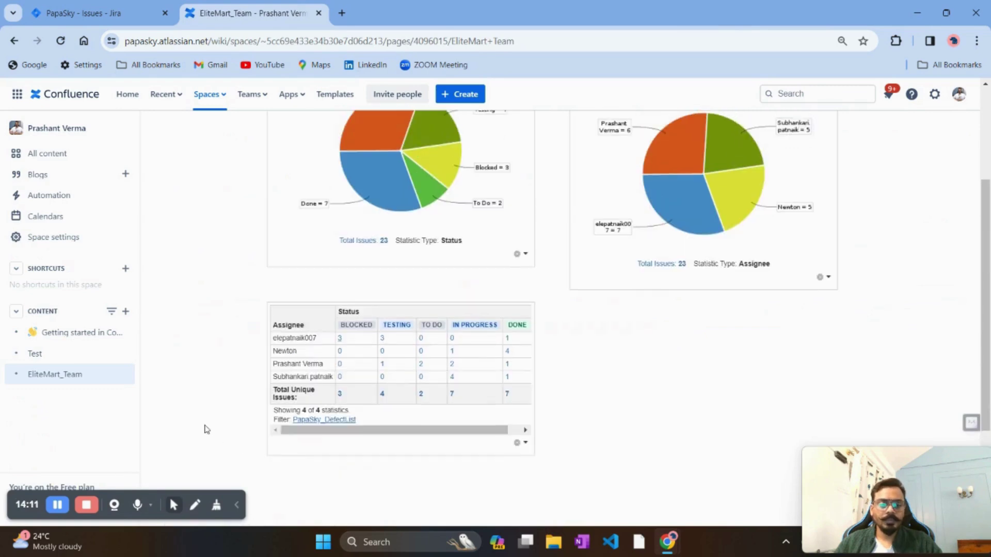
scroll(191, 396, up, 2)
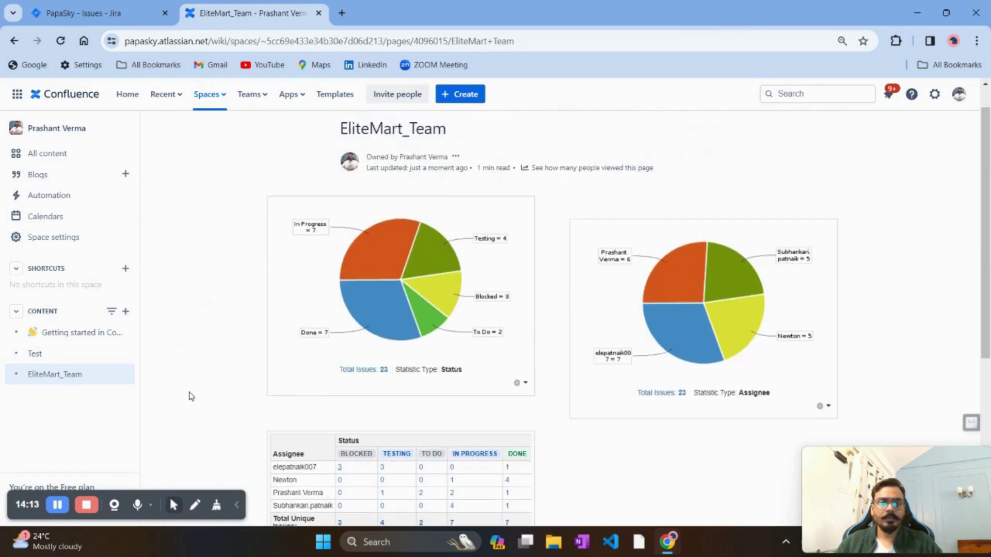